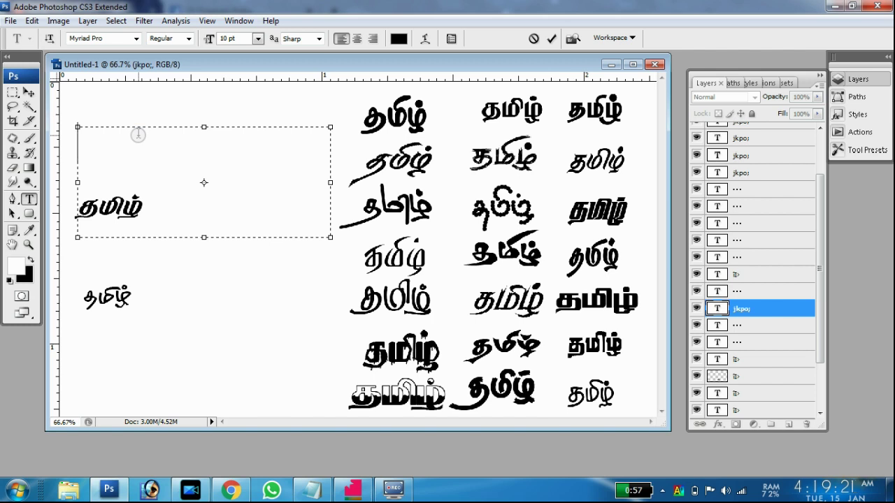
Set the empty upper text box's font to NC Amutha and enter தமிழ் with the keystrokes jkpo;
{"action": "left_click", "coordinate": [112, 39]}
{"action": "type", "text": "NC"}
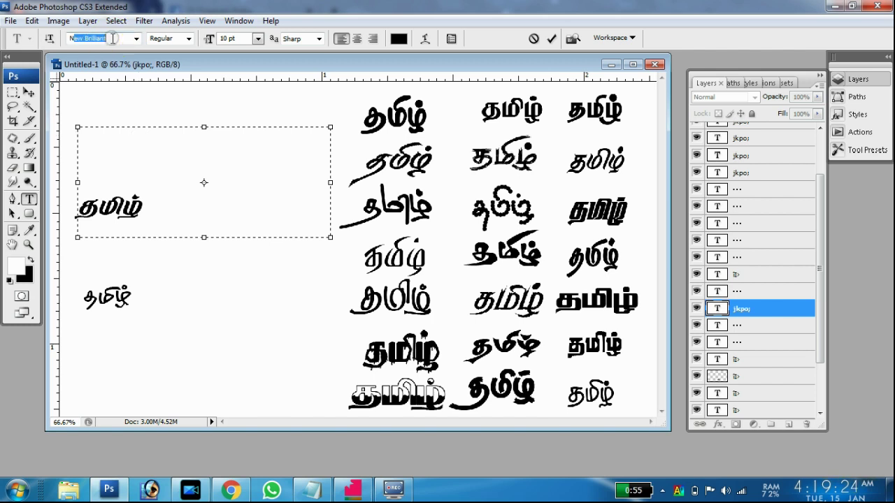
{"action": "key", "text": "Return"}
{"action": "type", "text": "k"}
{"action": "key", "text": "BackSpace"}
{"action": "type", "text": "jkp"}
{"action": "key", "text": "BackSpace"}
{"action": "key", "text": "BackSpace"}
{"action": "type", "text": "j"}
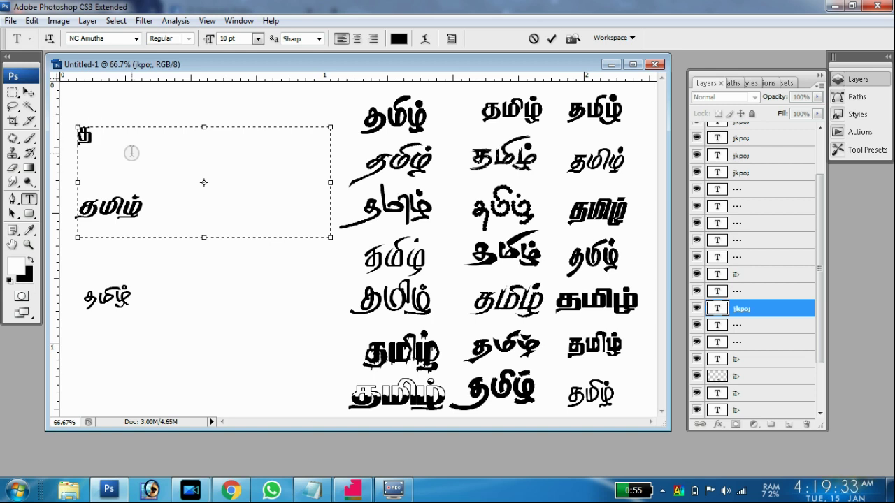
{"action": "type", "text": "kpo"}
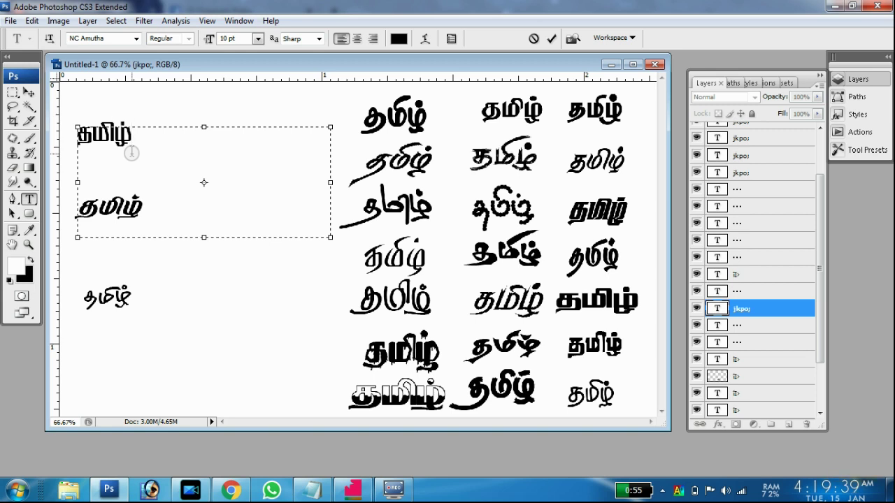
Change the upper word தமிழ் to the NC Mani font and shrink its text box to fit closely around the word
{"action": "key", "text": "ctrl+a"}
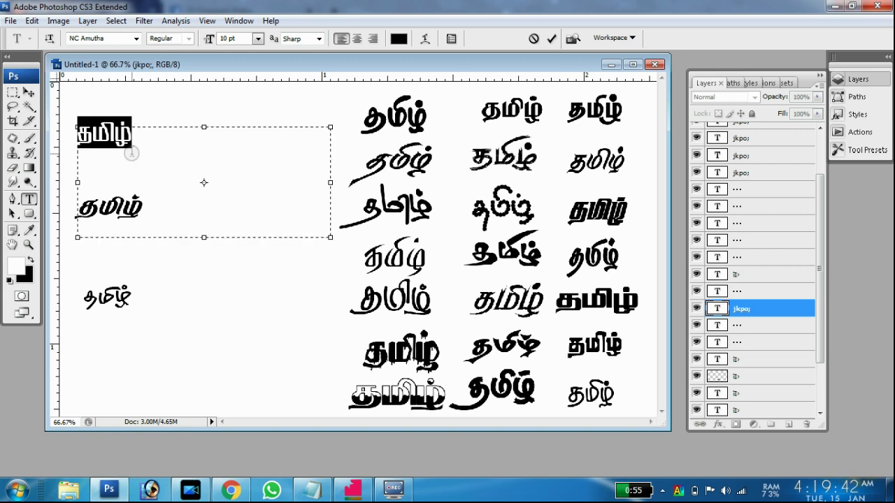
{"action": "left_click", "coordinate": [90, 39]}
{"action": "key", "text": "Down"}
{"action": "key", "text": "Down"}
{"action": "key", "text": "Down"}
{"action": "key", "text": "Down"}
{"action": "key", "text": "Down"}
{"action": "key", "text": "Down"}
{"action": "key", "text": "Down"}
{"action": "key", "text": "Down"}
{"action": "key", "text": "Down"}
{"action": "key", "text": "Down"}
{"action": "key", "text": "Down"}
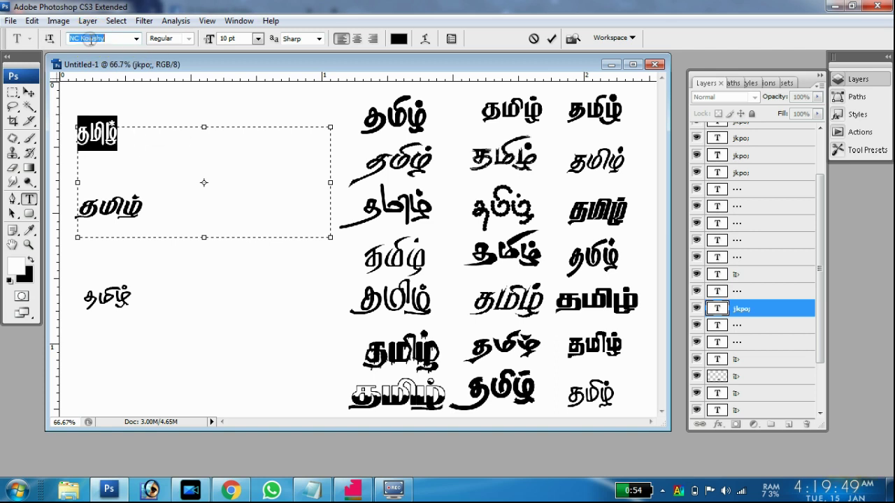
{"action": "key", "text": "Down"}
{"action": "key", "text": "Down"}
{"action": "key", "text": "Down"}
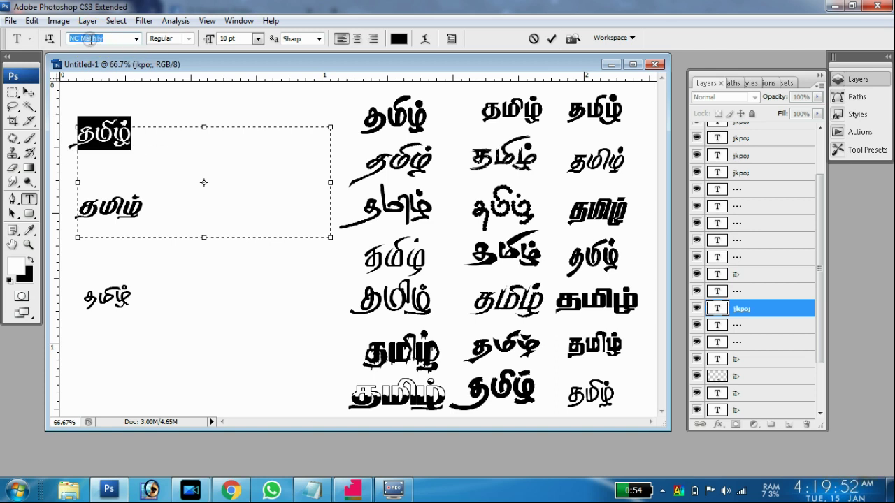
{"action": "left_click_drag", "start_coordinate": [330, 237], "coordinate": [160, 156]}
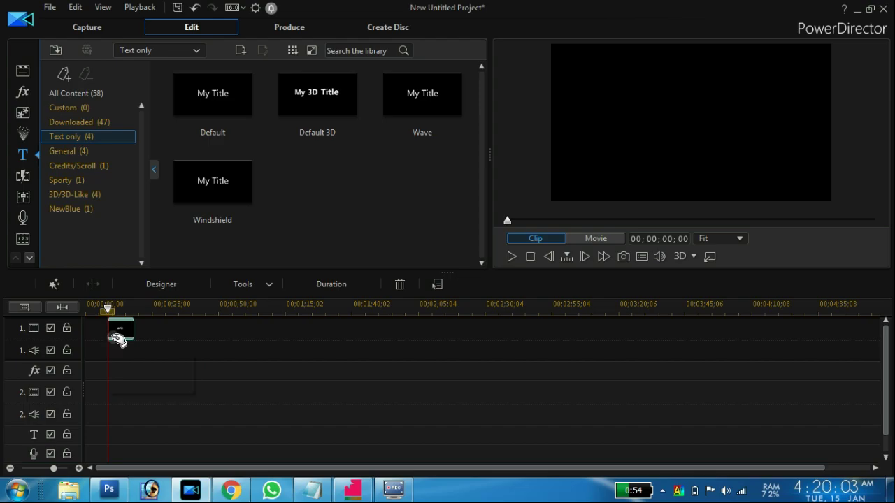
{"action": "right_click", "coordinate": [117, 339]}
{"action": "left_click", "coordinate": [146, 279]}
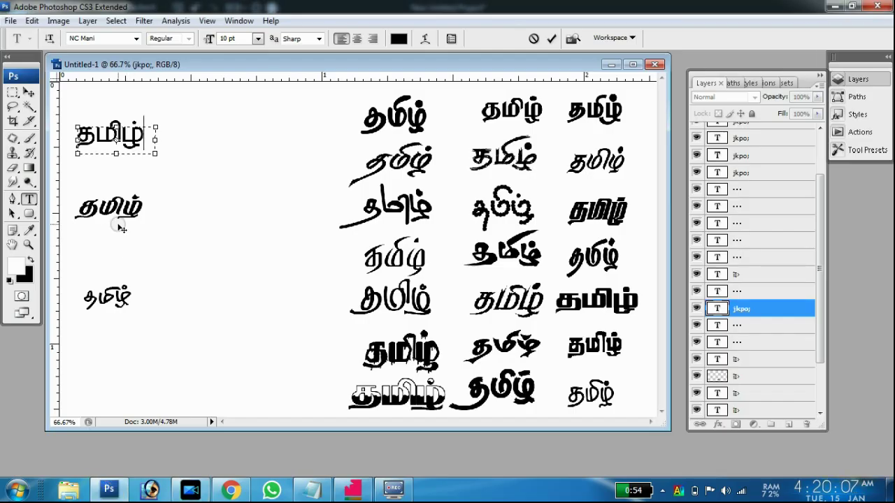
Commit the upper text and clear the word from the STMZH - 059 text box below it
{"action": "key", "text": "ctrl+Return"}
{"action": "double_click", "coordinate": [111, 206]}
{"action": "key", "text": "BackSpace"}
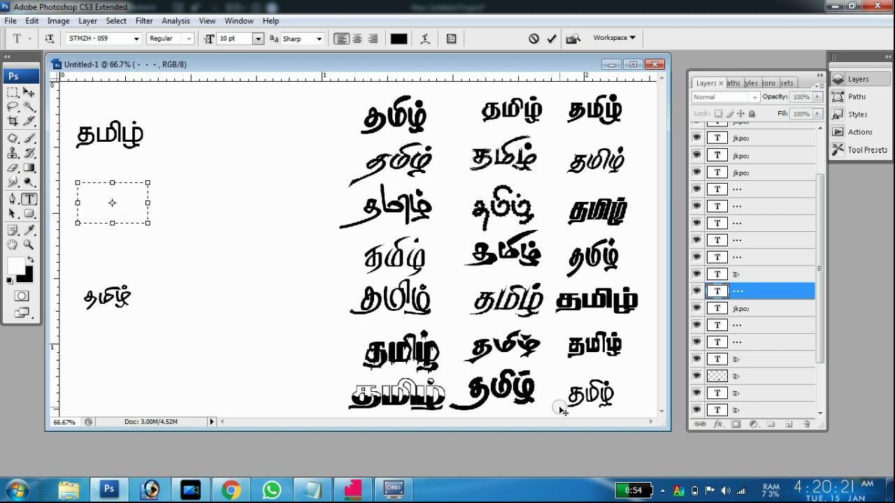
{"action": "left_click", "coordinate": [312, 489]}
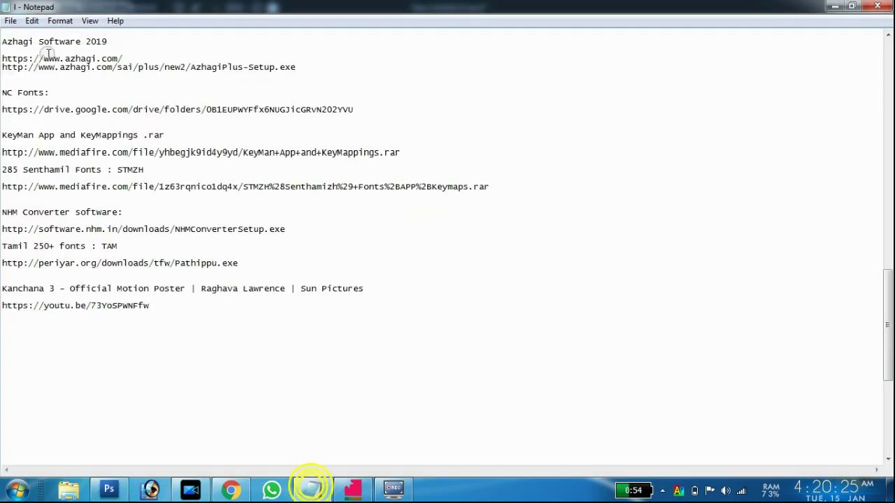
{"action": "left_click", "coordinate": [834, 6]}
{"action": "left_click", "coordinate": [834, 7]}
Open Azhagi+ and try to assign Ctrl+F5 as the hotkey for Tamil Stmzh_P phonetic transliteration
{"action": "right_click", "coordinate": [677, 492]}
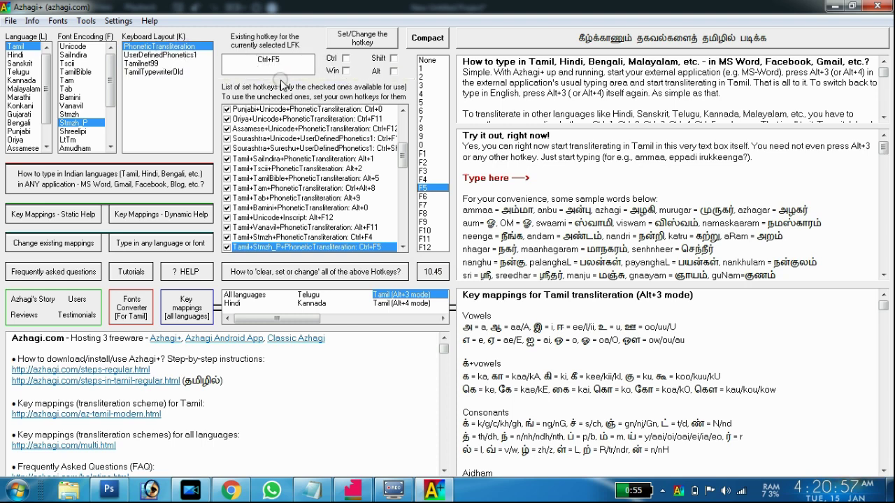
{"action": "left_click", "coordinate": [72, 123]}
{"action": "left_click", "coordinate": [143, 47]}
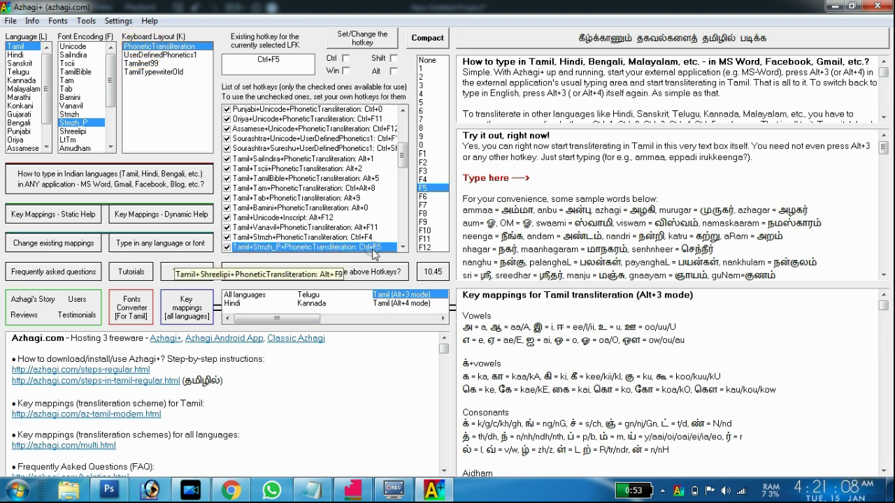
{"action": "left_click", "coordinate": [343, 60]}
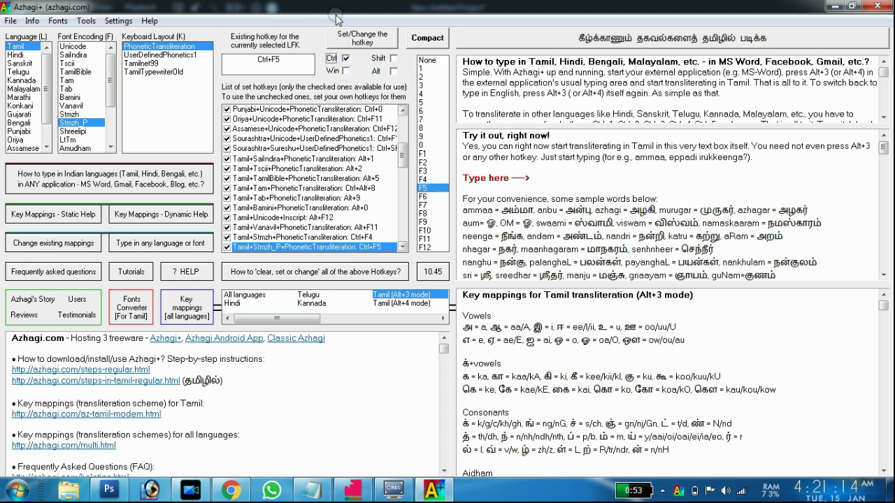
{"action": "left_click", "coordinate": [341, 37]}
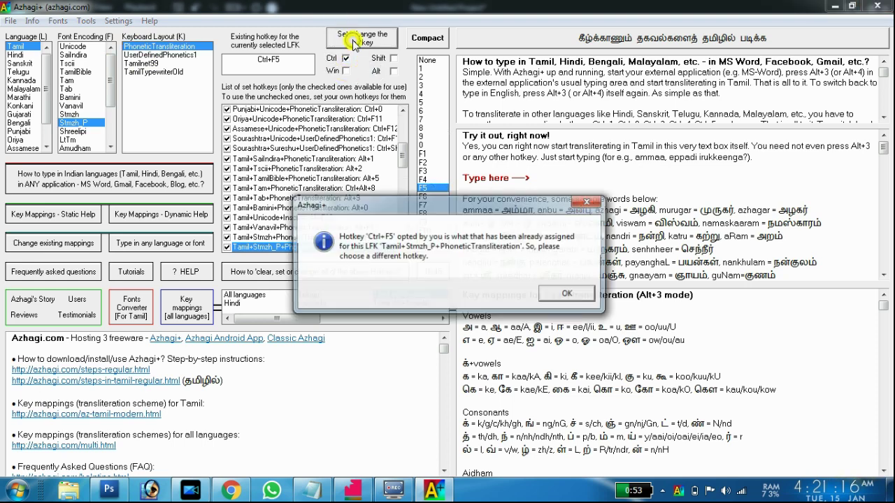
{"action": "left_click", "coordinate": [562, 291]}
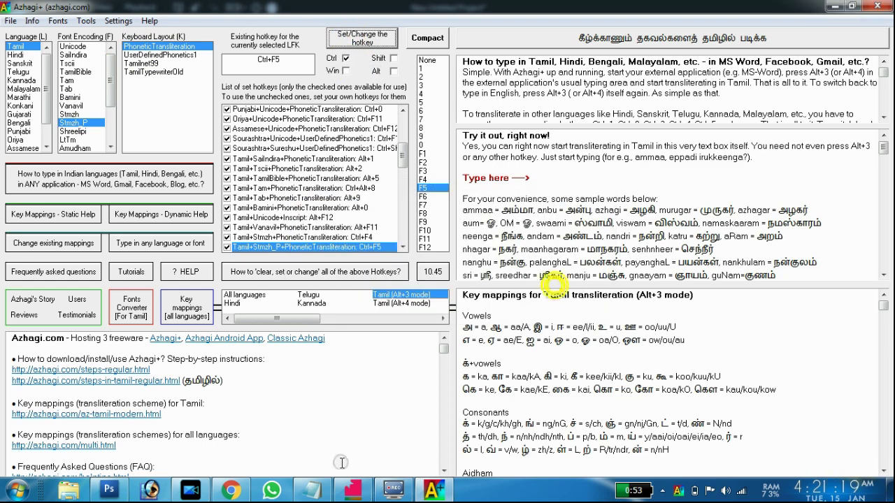
Switch to Photoshop and enter தமிழ் phonetically in the emptied STMZH - 059 text box
{"action": "left_click", "coordinate": [116, 495]}
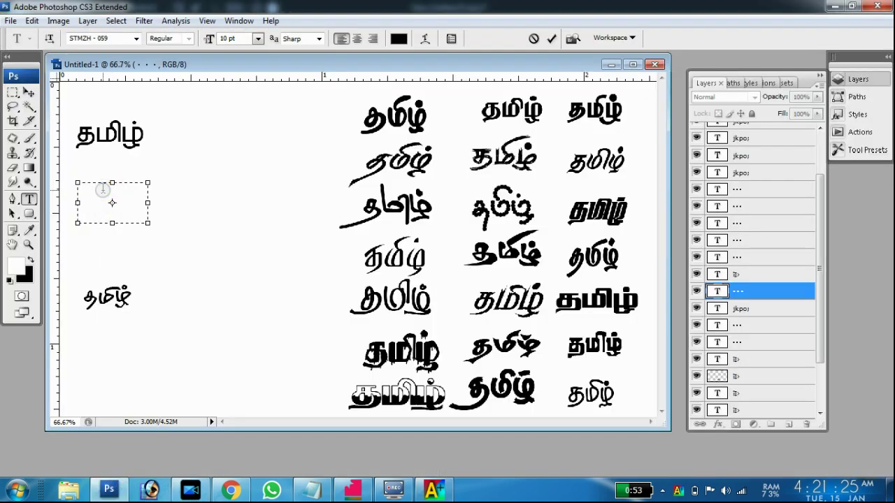
{"action": "left_click", "coordinate": [662, 490]}
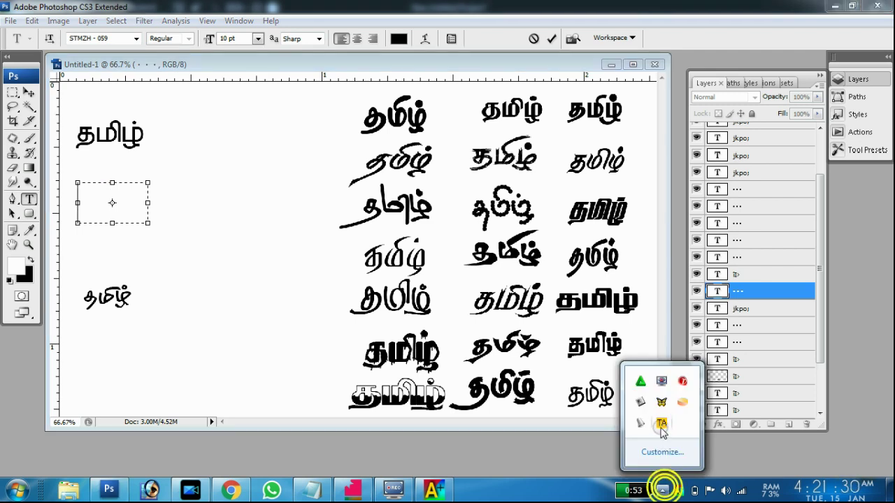
{"action": "left_click", "coordinate": [80, 200]}
{"action": "type", "text": "டh"}
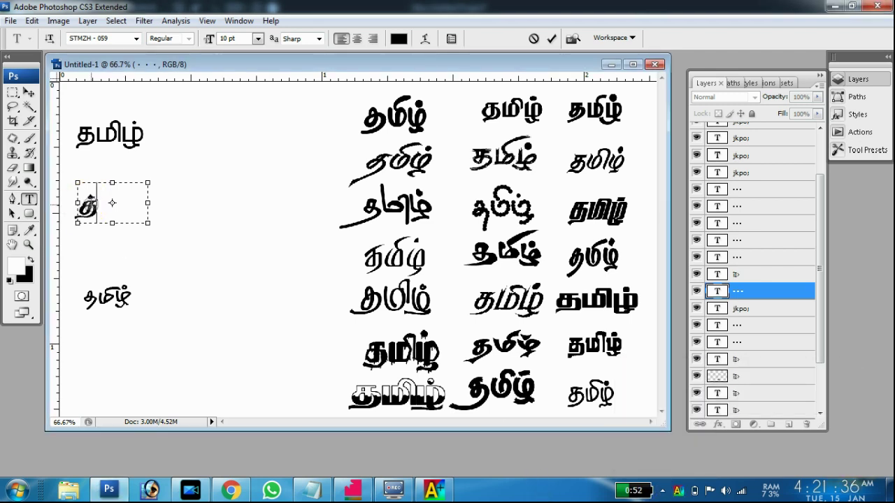
{"action": "type", "text": "mi"}
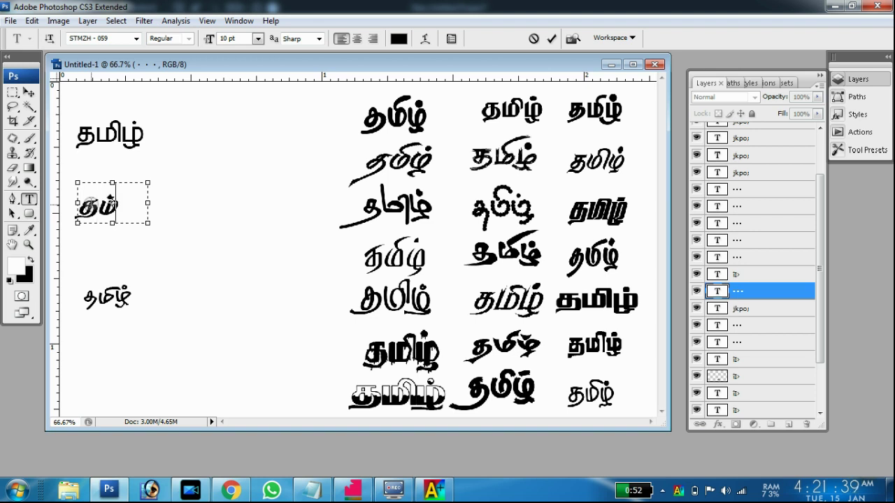
{"action": "type", "text": "zh"}
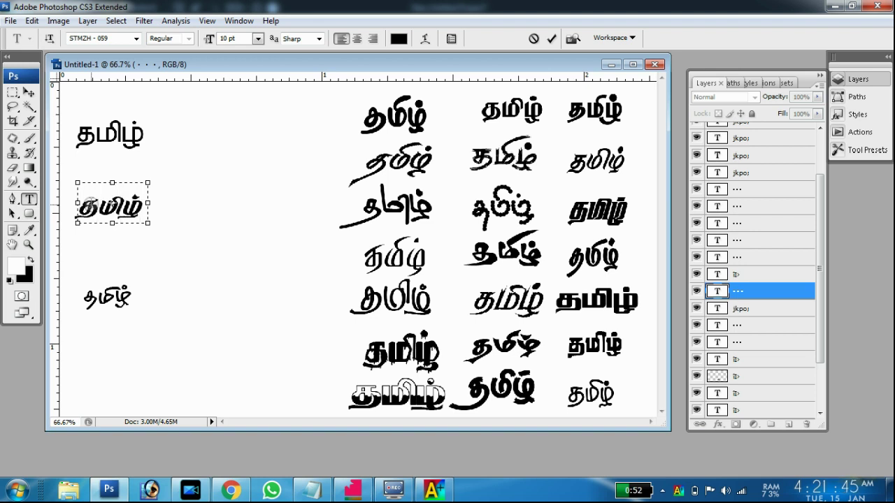
Enlarge the middle text box well beyond the word தமிழ் to make room for more text
{"action": "left_click_drag", "start_coordinate": [148, 223], "coordinate": [250, 265]}
{"action": "left_click_drag", "start_coordinate": [175, 210], "coordinate": [76, 207]}
{"action": "left_click", "coordinate": [150, 212]}
{"action": "left_click", "coordinate": [163, 210]}
{"action": "left_click_drag", "start_coordinate": [250, 266], "coordinate": [287, 293]}
{"action": "left_click", "coordinate": [125, 251], "text": "shift"}
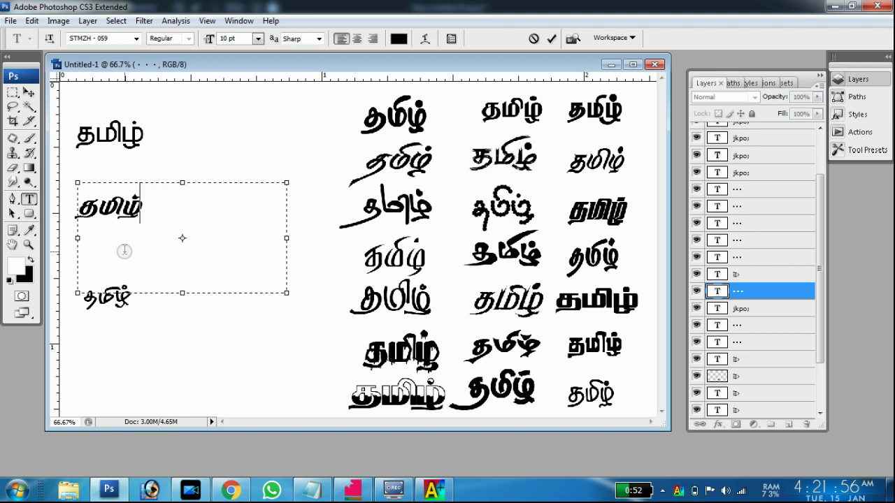
Add the word சிங்காரம் after தமிழ் in the middle text box, correcting the mistyped letters
{"action": "left_click", "coordinate": [120, 250]}
{"action": "left_click", "coordinate": [151, 220]}
{"action": "type", "text": "r;"}
{"action": "key", "text": "BackSpace"}
{"action": "type", "text": "pq;fuk;"}
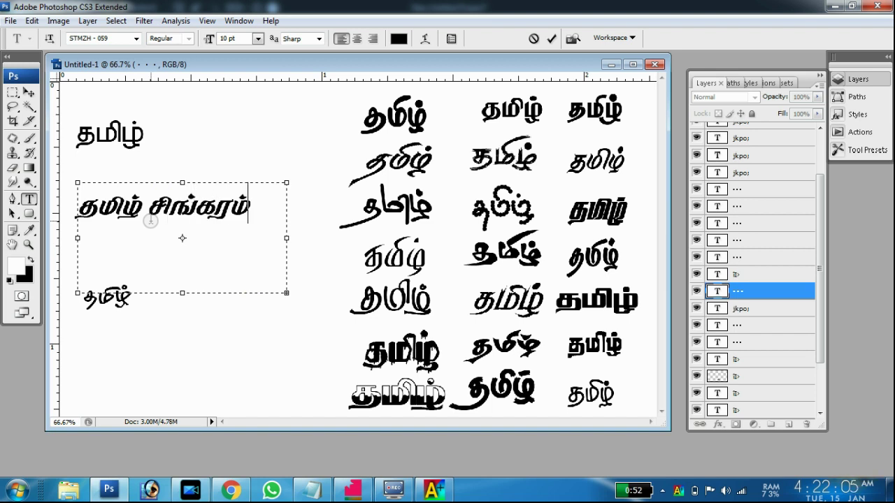
{"action": "key", "text": "BackSpace"}
{"action": "key", "text": "BackSpace"}
{"action": "key", "text": "BackSpace"}
{"action": "key", "text": "BackSpace"}
{"action": "key", "text": "BackSpace"}
{"action": "key", "text": "BackSpace"}
{"action": "key", "text": "BackSpace"}
{"action": "key", "text": "BackSpace"}
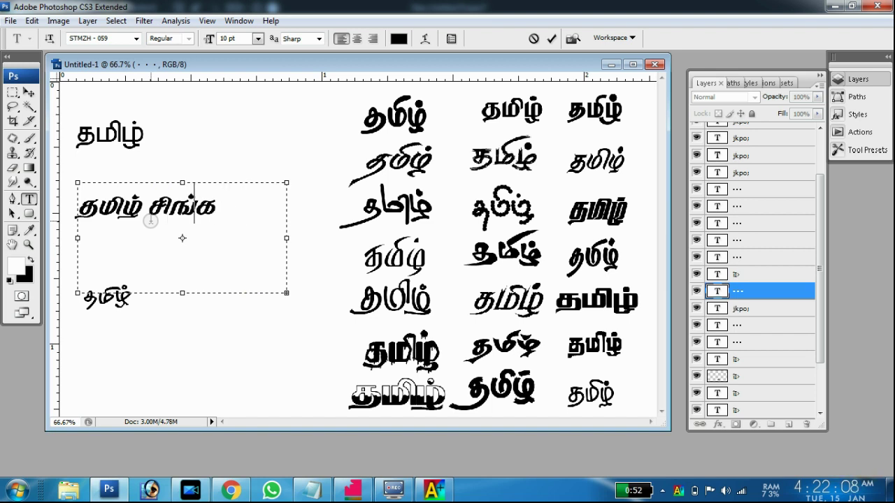
{"action": "type", "text": "rpq;f;h"}
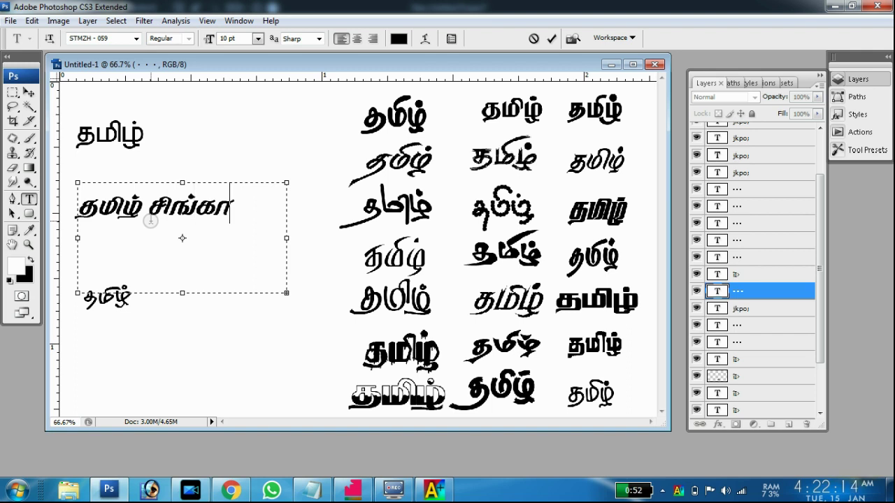
{"action": "type", "text": "u;"}
{"action": "key", "text": "BackSpace"}
{"action": "type", "text": "k;"}
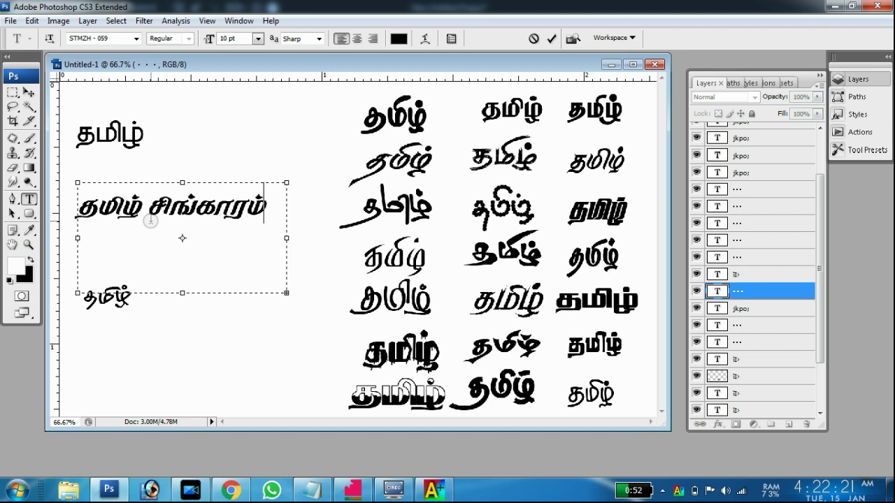
Widen the middle text box, add the person's name in Tamil as its last word, and commit the text
{"action": "left_click", "coordinate": [151, 222]}
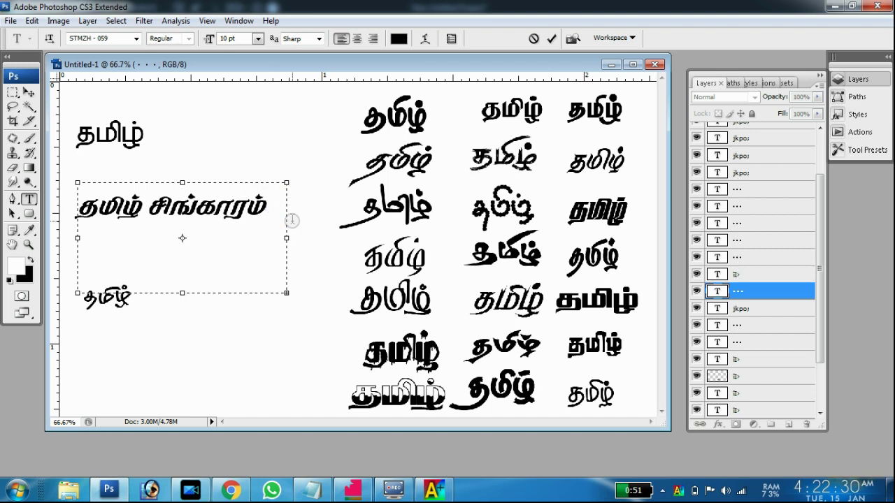
{"action": "left_click_drag", "start_coordinate": [286, 293], "coordinate": [363, 272]}
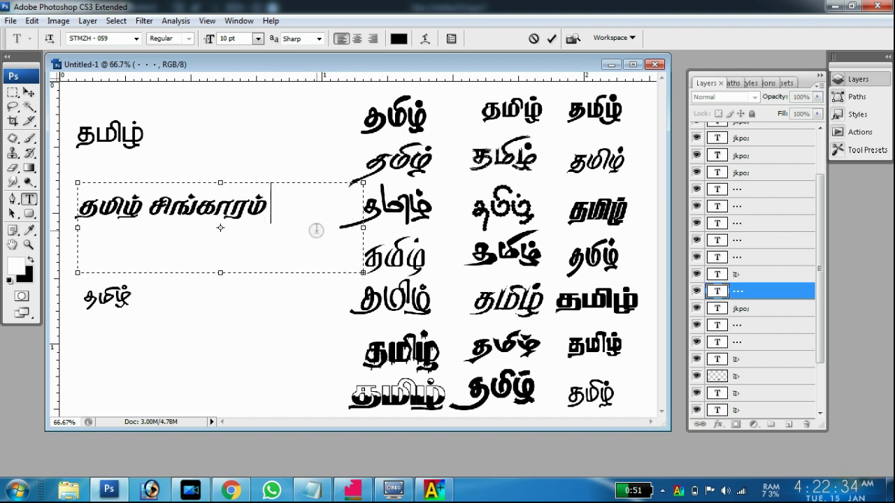
{"action": "type", "text": "ப்ர்"}
{"action": "key", "text": "BackSpace"}
{"action": "key", "text": "BackSpace"}
{"action": "type", "text": "பி"}
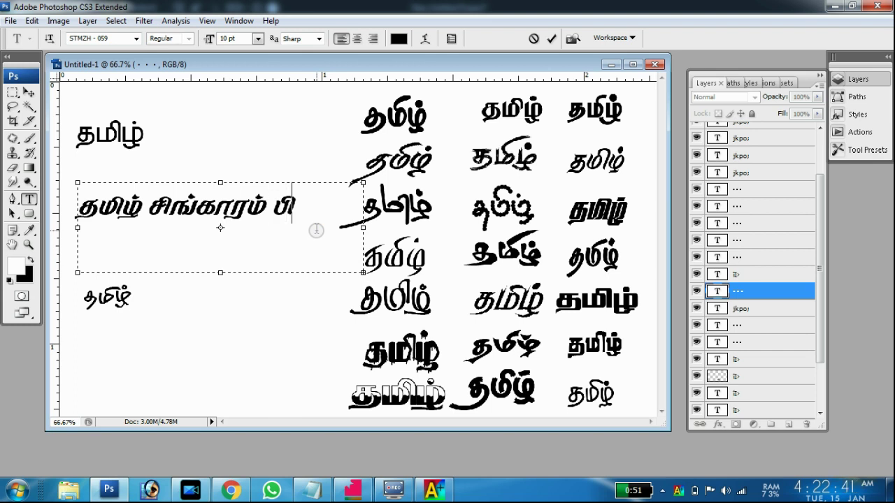
{"action": "type", "text": "ரப்"}
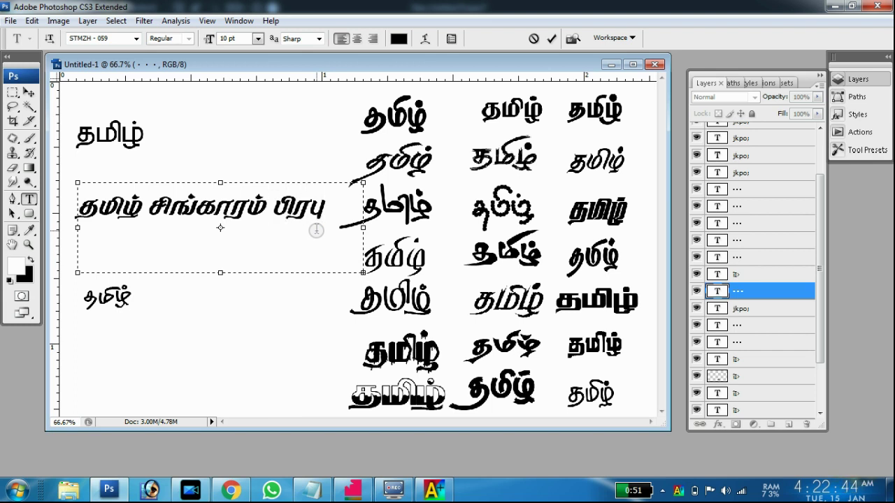
{"action": "key", "text": "ctrl+Return"}
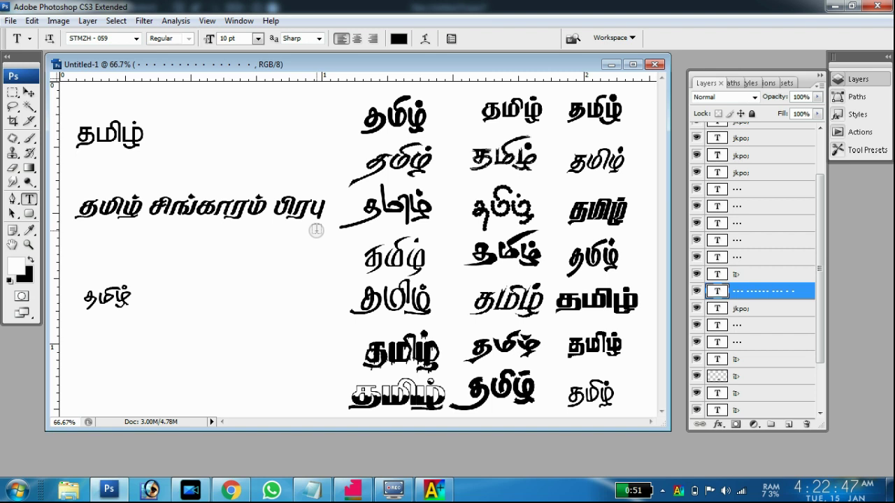
Open the lower TAM-Tamil010 text for editing with the cursor at the end of தமிழ்
{"action": "left_click", "coordinate": [266, 225]}
{"action": "key", "text": "Escape"}
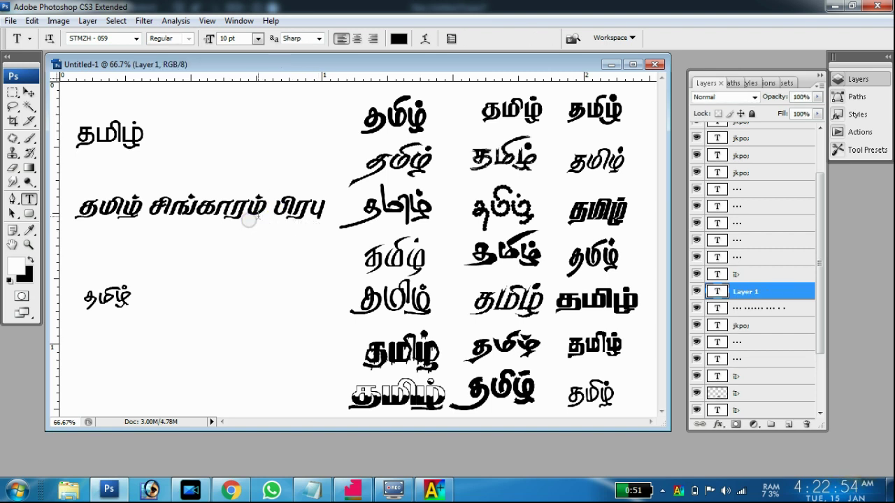
{"action": "left_click", "coordinate": [102, 297]}
{"action": "left_click", "coordinate": [138, 304]}
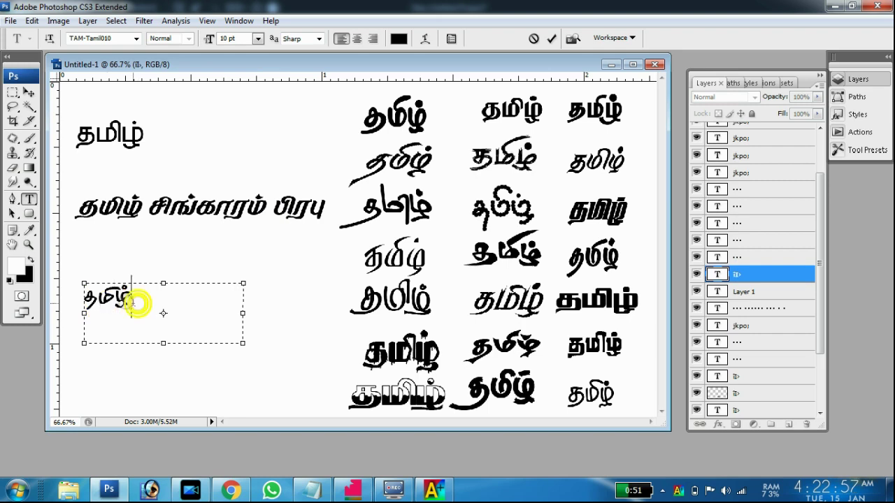
{"action": "double_click", "coordinate": [137, 304]}
{"action": "left_click", "coordinate": [135, 301]}
{"action": "double_click", "coordinate": [135, 301]}
Look up the hotkey for Tamil Tam phonetic transliteration in Azhagi+ and return to the lower text in Photoshop
{"action": "left_click", "coordinate": [433, 490]}
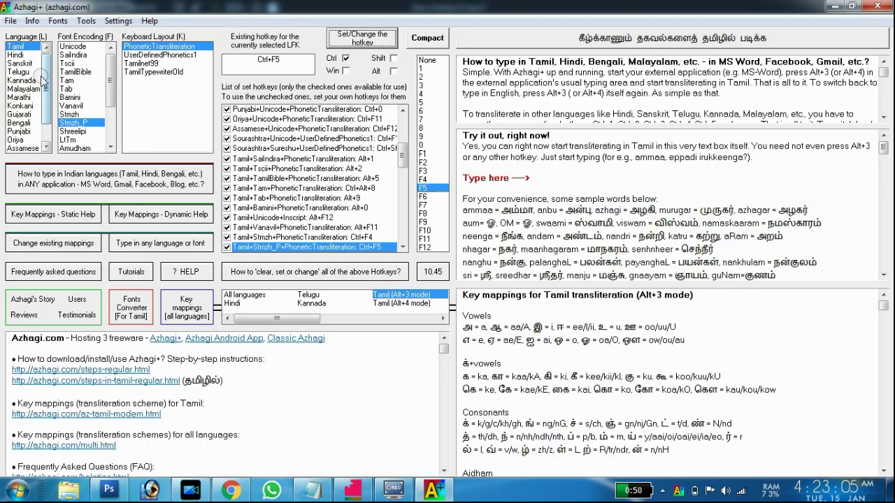
{"action": "left_click", "coordinate": [66, 80]}
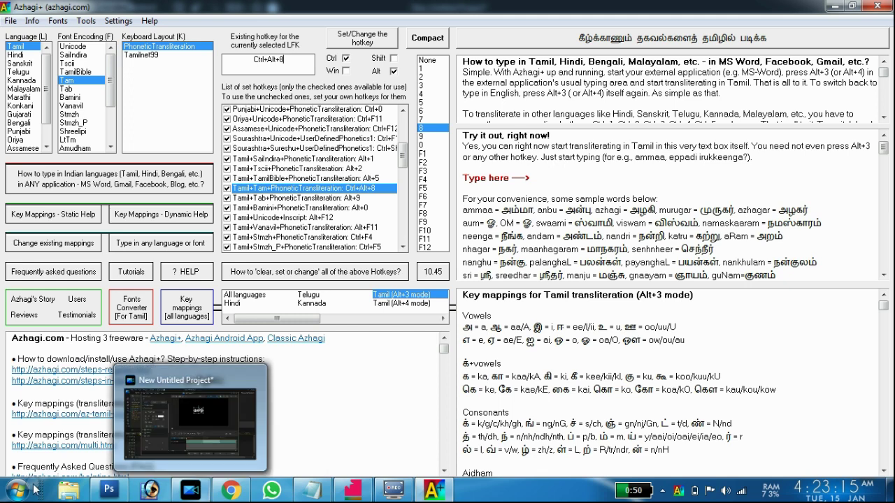
{"action": "left_click", "coordinate": [108, 489]}
{"action": "left_click", "coordinate": [137, 301]}
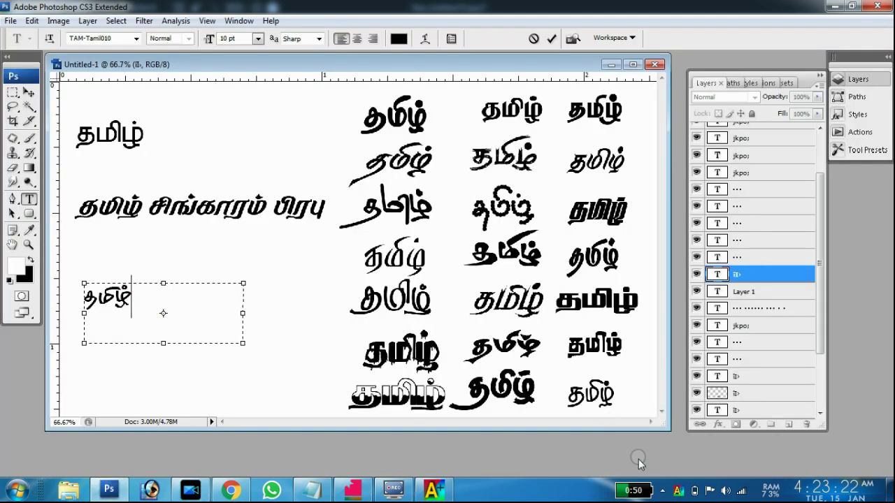
Clear the lower TAM-Tamil010 text and re-enter தமிழ் using Tam phonetic transliteration
{"action": "left_click", "coordinate": [661, 491]}
{"action": "left_click", "coordinate": [661, 492]}
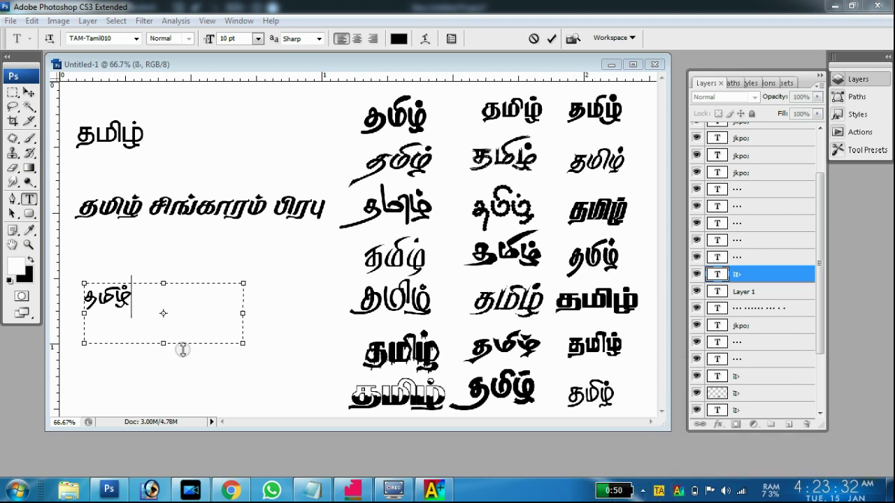
{"action": "double_click", "coordinate": [140, 295]}
{"action": "left_click", "coordinate": [124, 299]}
{"action": "key", "text": "BackSpace"}
{"action": "key", "text": "BackSpace"}
{"action": "key", "text": "BackSpace"}
{"action": "key", "text": "BackSpace"}
{"action": "type", "text": "தமி"}
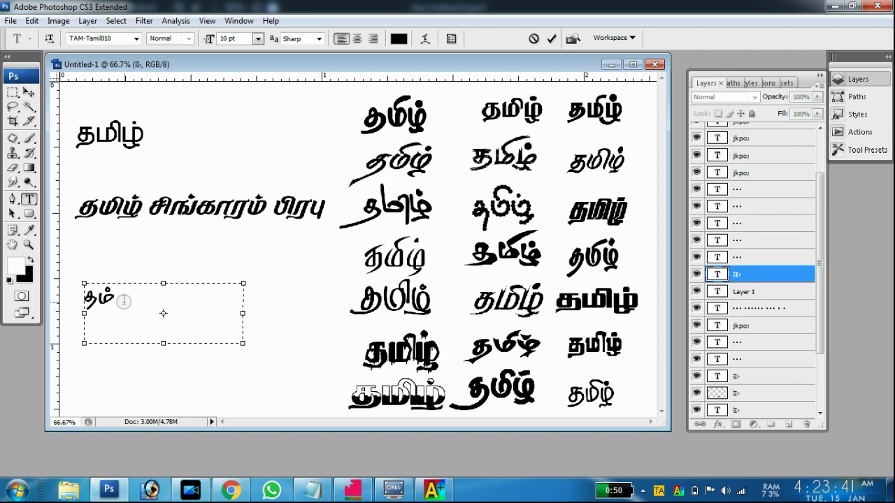
{"action": "type", "text": "ழ்"}
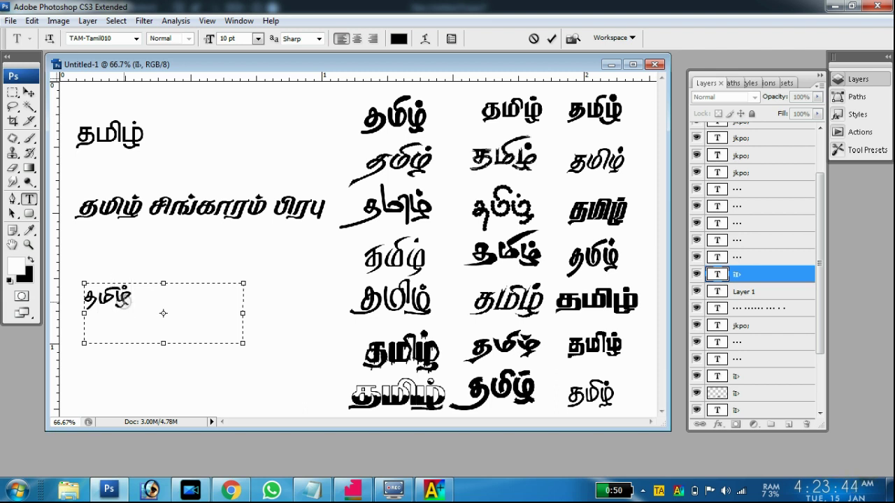
Switch to PowerDirector's Title Designer and add a new text object beside தமிழ் in the TAM-Tamil001 font
{"action": "double_click", "coordinate": [129, 300]}
{"action": "left_click", "coordinate": [102, 37]}
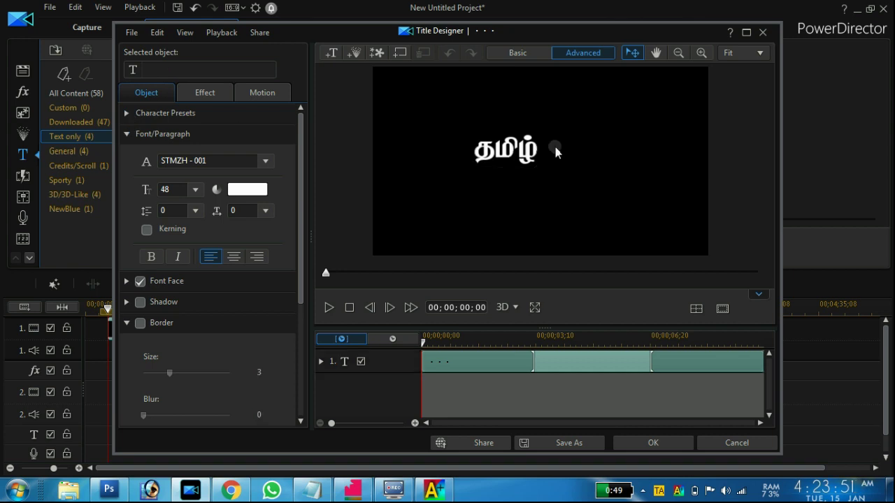
{"action": "left_click", "coordinate": [555, 149]}
{"action": "left_click", "coordinate": [207, 161]}
{"action": "type", "text": "t"}
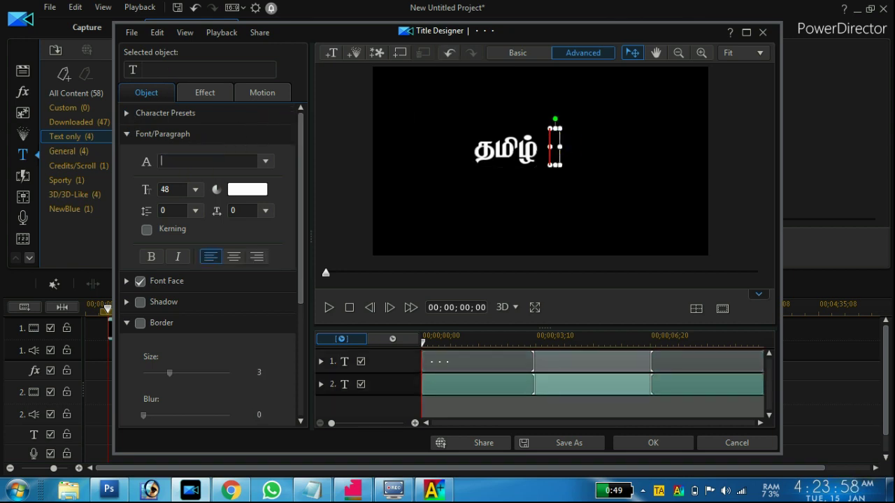
{"action": "left_click", "coordinate": [210, 159]}
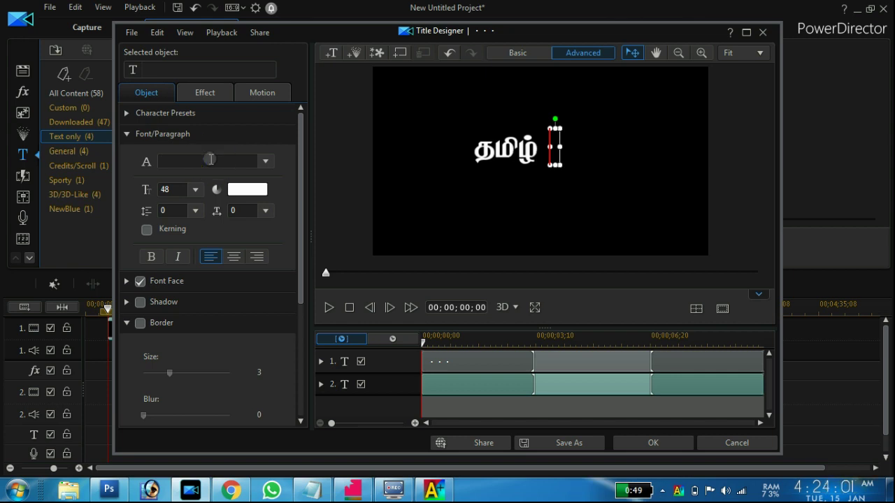
{"action": "type", "text": "Tamil001"}
{"action": "left_click", "coordinate": [266, 161]}
{"action": "left_click", "coordinate": [232, 254]}
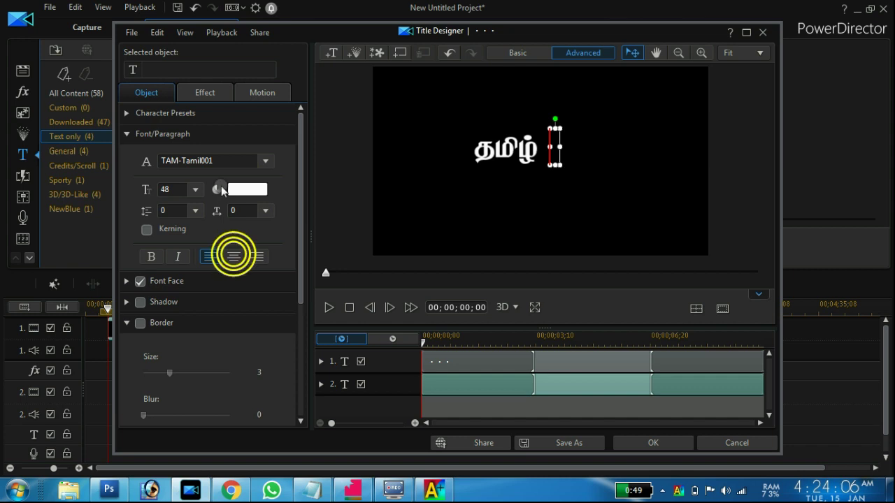
{"action": "left_click", "coordinate": [226, 161]}
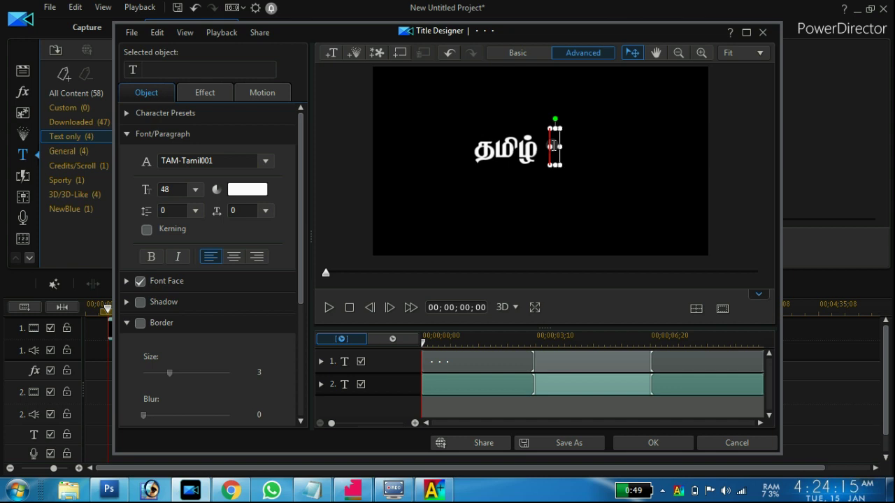
Try out the word தமிழ் in the new text object and clear it
{"action": "type", "text": "த்"}
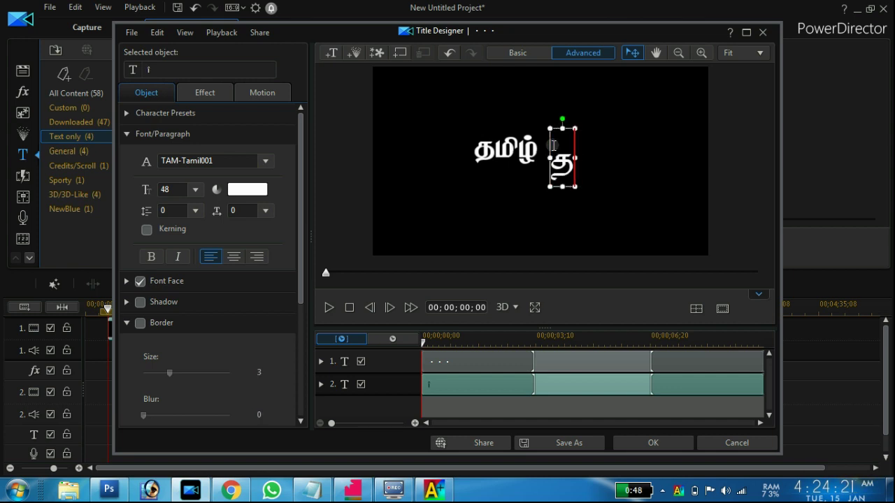
{"action": "type", "text": "மிழ்"}
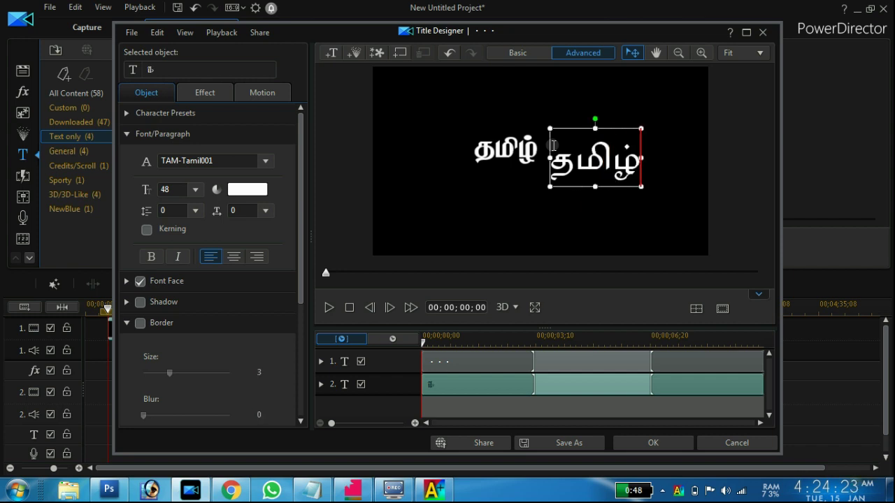
{"action": "key", "text": "ctrl+a"}
{"action": "key", "text": "BackSpace"}
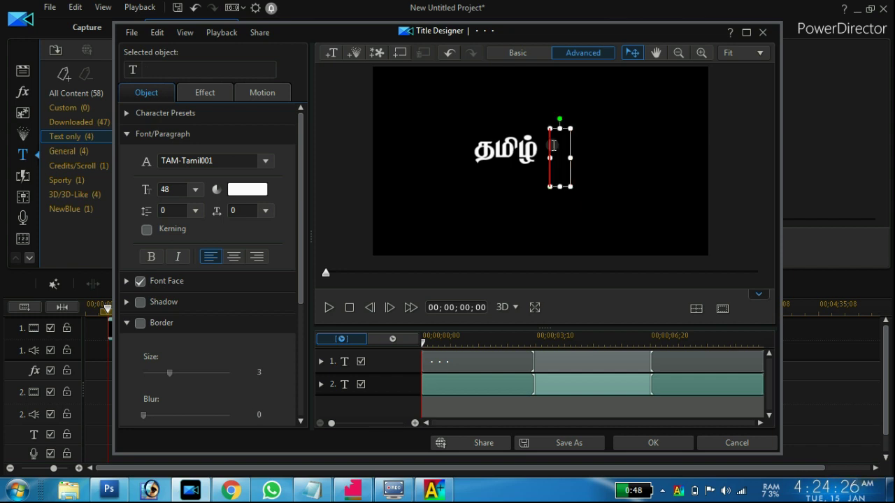
Enter சிங்காரம் in the new text object, correcting mistyped letters, and add the person's name in Tamil on a second line
{"action": "type", "text": "Cf,"}
{"action": "key", "text": "BackSpace"}
{"action": "type", "text": "èó"}
{"action": "key", "text": "BackSpace"}
{"action": "key", "text": "BackSpace"}
{"action": "key", "text": "BackSpace"}
{"action": "key", "text": "BackSpace"}
{"action": "type", "text": "Cf£ó‹"}
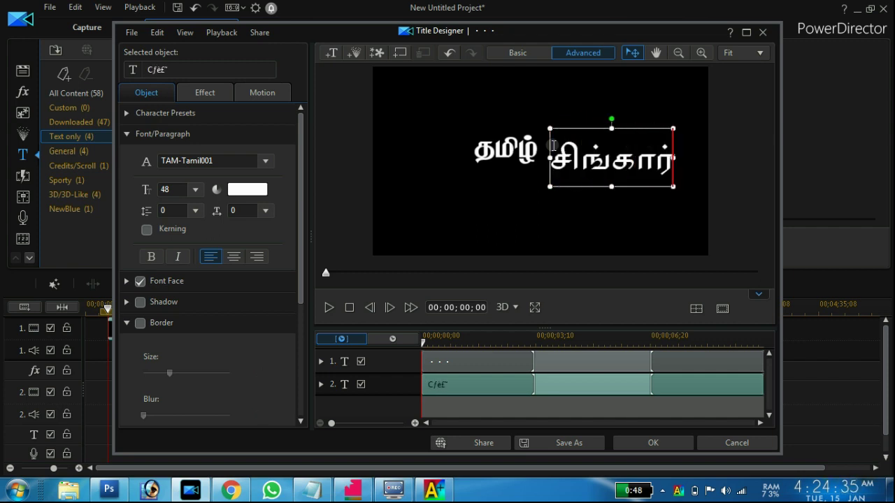
{"action": "key", "text": "Return"}
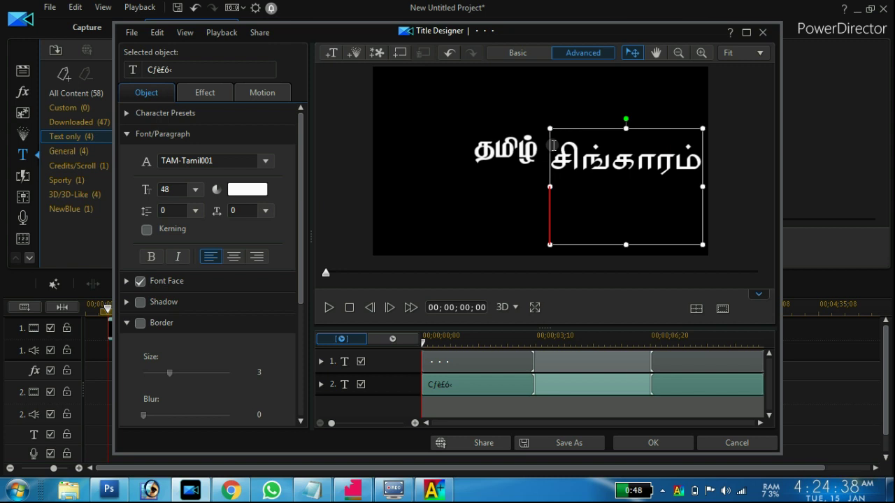
{"action": "type", "text": "H˜"}
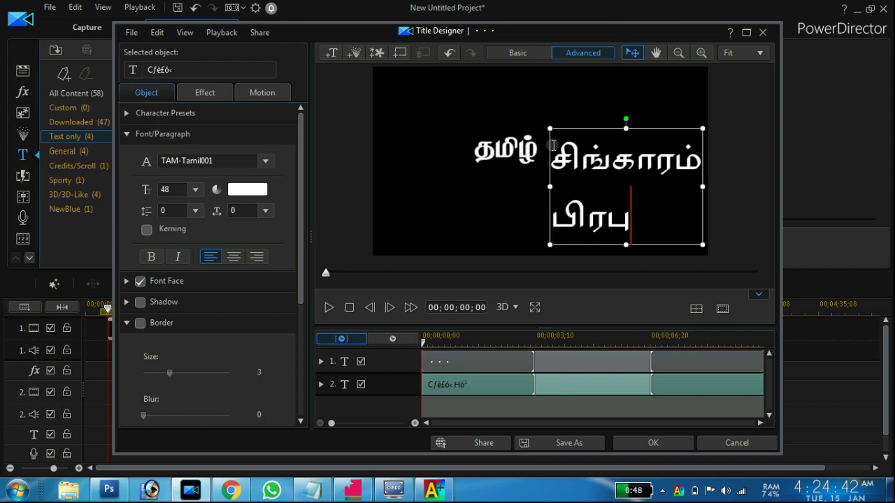
Set the font of the entire two-line title text to TAM-Tamil011, trying TAM-Tamil003 first
{"action": "key", "text": "ctrl+a"}
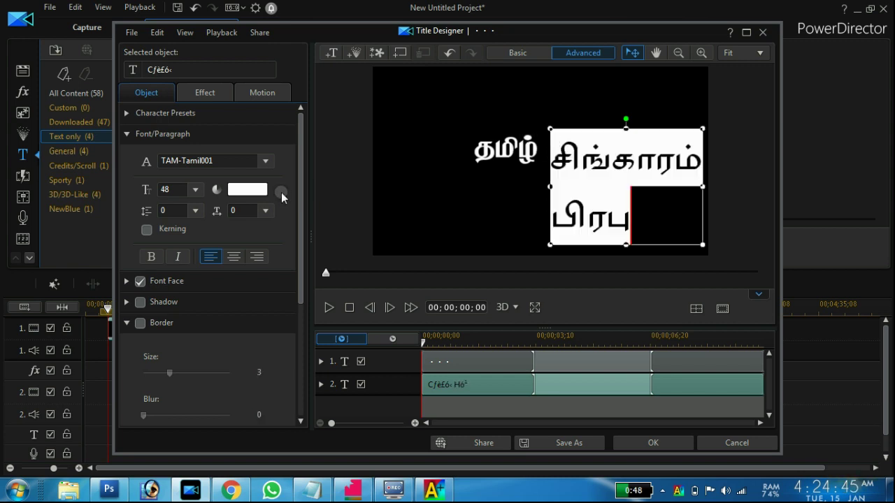
{"action": "left_click", "coordinate": [264, 161]}
{"action": "left_click", "coordinate": [236, 202]}
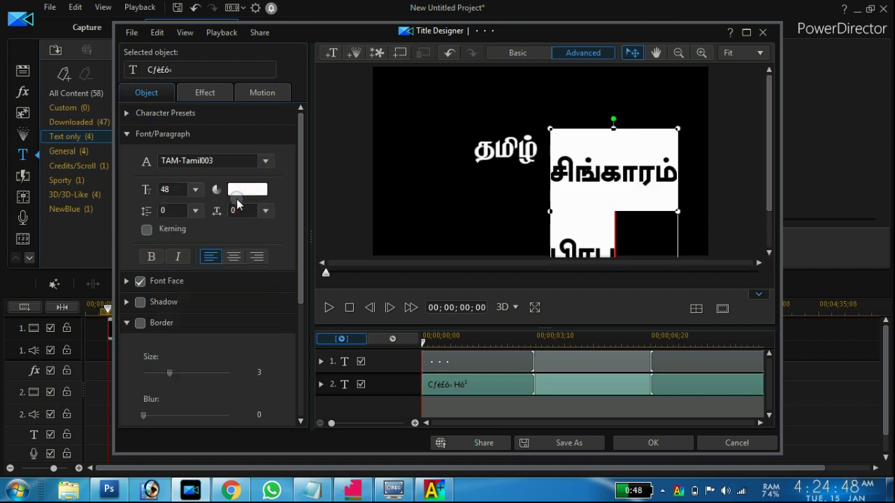
{"action": "left_click", "coordinate": [207, 161]}
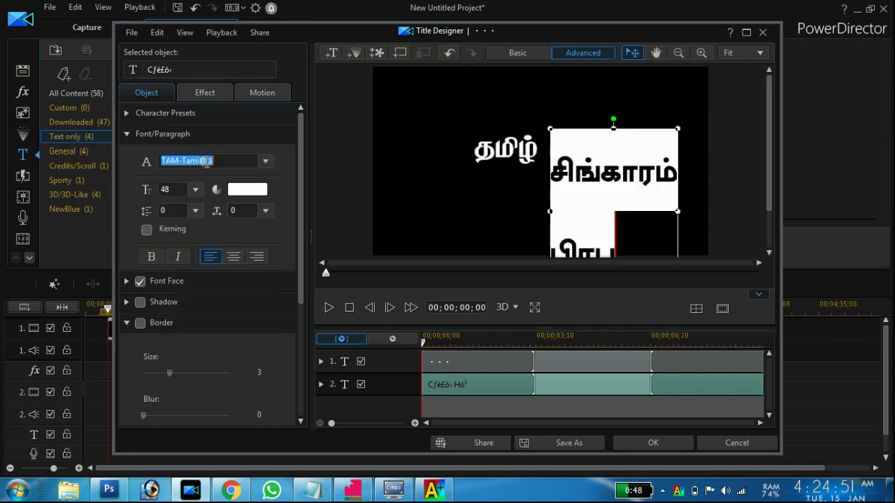
{"action": "left_click", "coordinate": [327, 159]}
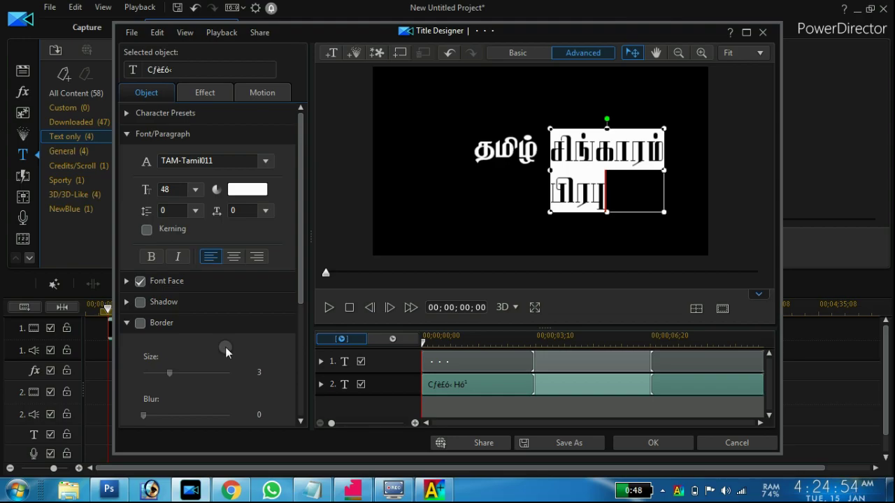
Switch back to Photoshop and commit the lower தமிழ் text
{"action": "left_click", "coordinate": [108, 489]}
{"action": "left_click", "coordinate": [142, 302]}
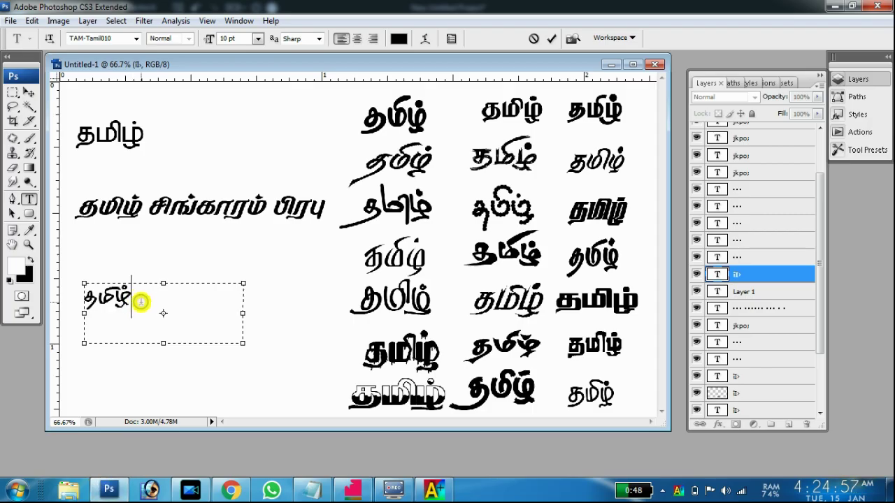
{"action": "left_click", "coordinate": [141, 301]}
{"action": "key", "text": "ctrl+Return"}
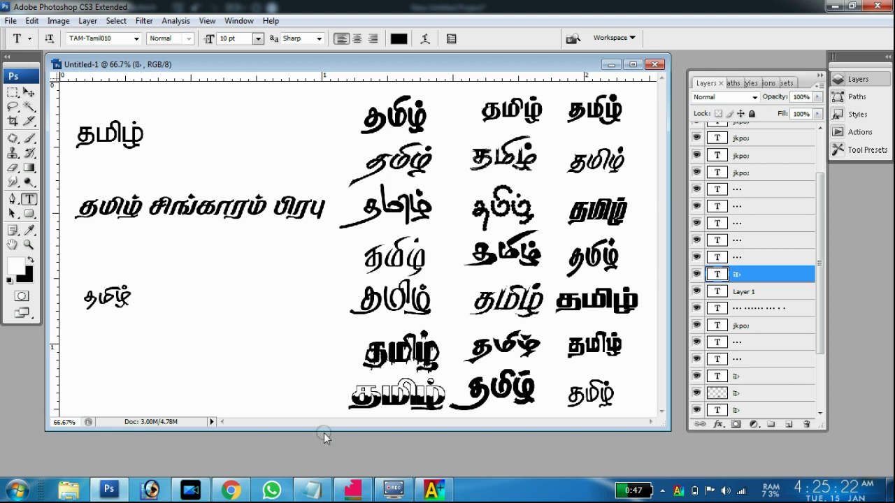
Switch to NHM Converter and delete the old text from its text area
{"action": "left_click", "coordinate": [353, 490]}
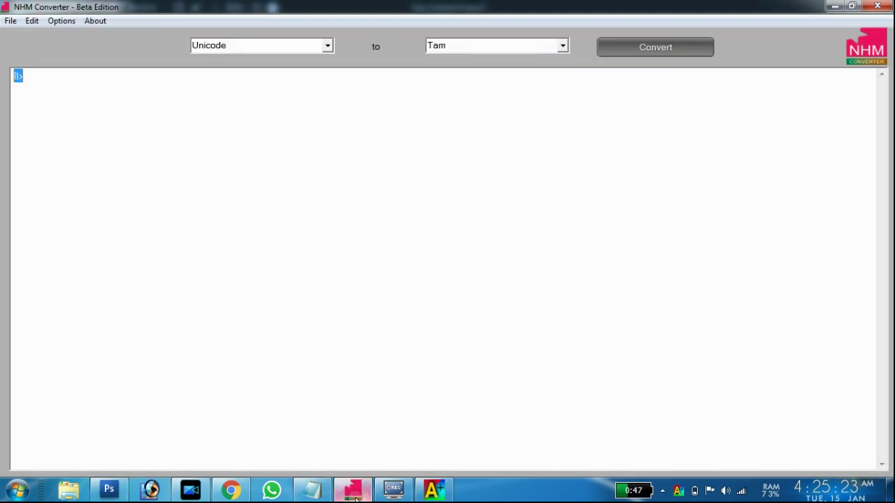
{"action": "double_click", "coordinate": [28, 76]}
{"action": "key", "text": "BackSpace"}
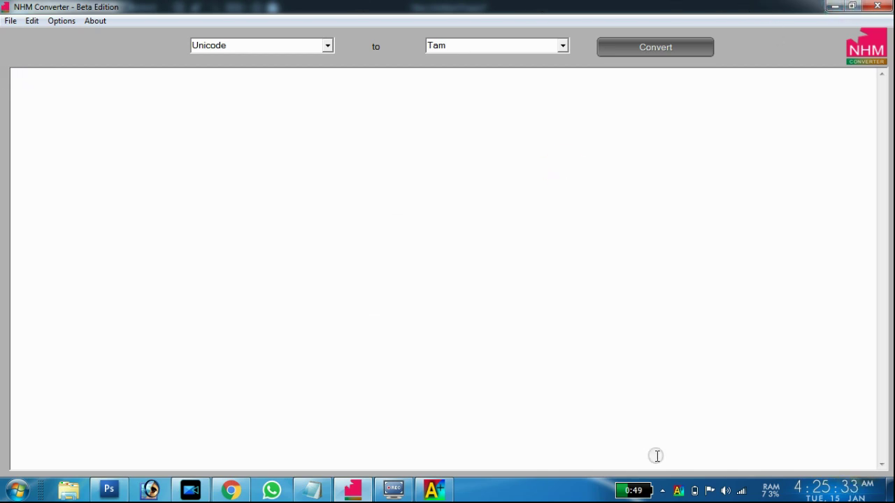
Open the eKalappai settings, try the Phonetic keyboard, and set it back to No Keyboard
{"action": "left_click", "coordinate": [662, 491]}
{"action": "left_click", "coordinate": [683, 383]}
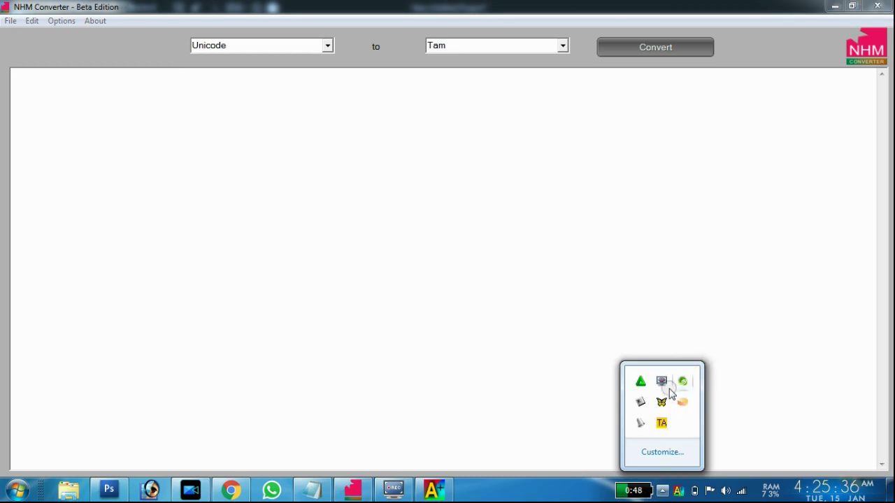
{"action": "right_click", "coordinate": [685, 389]}
{"action": "left_click", "coordinate": [699, 393]}
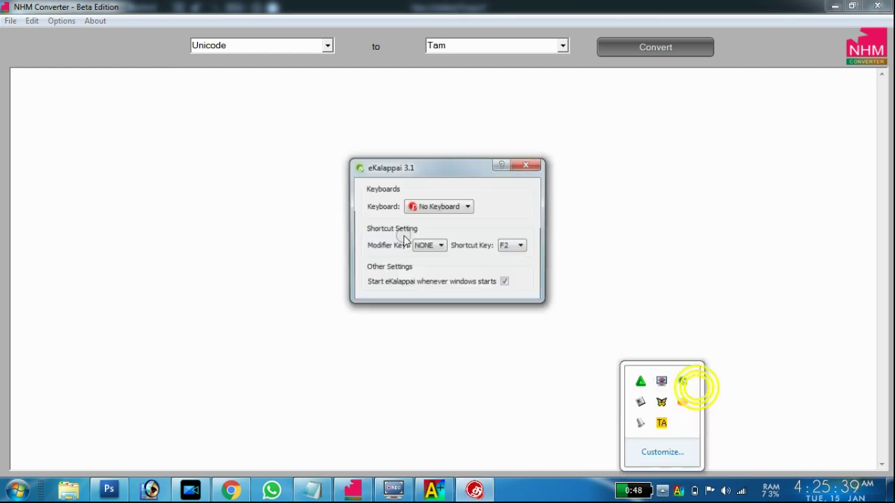
{"action": "left_click", "coordinate": [421, 207]}
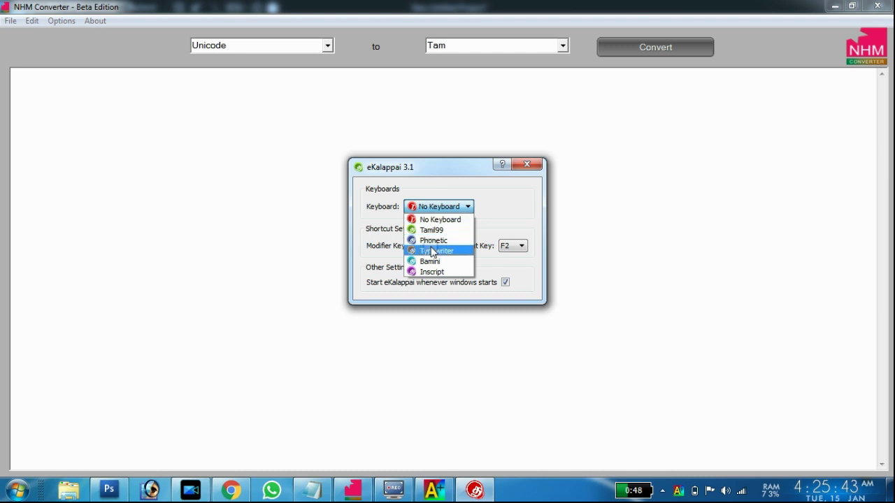
{"action": "left_click", "coordinate": [431, 242]}
{"action": "left_click", "coordinate": [442, 206]}
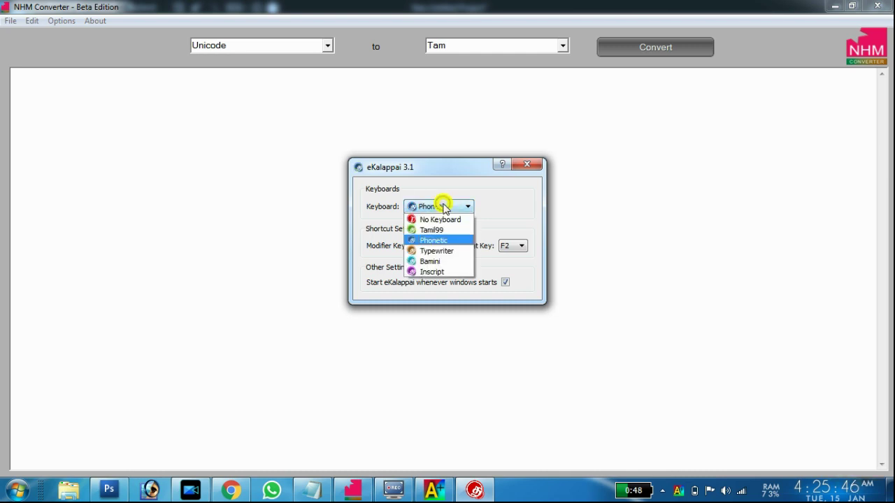
{"action": "left_click", "coordinate": [437, 220]}
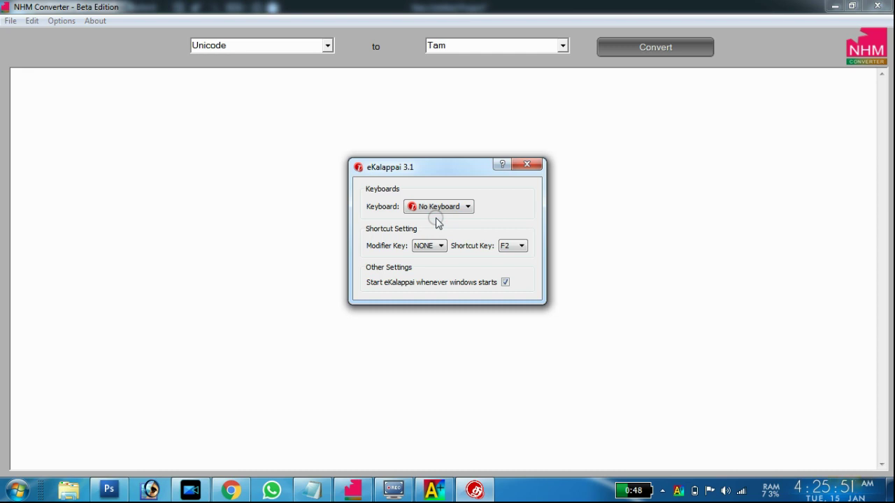
{"action": "left_click", "coordinate": [184, 124]}
{"action": "type", "text": "s#"}
{"action": "key", "text": "BackSpace"}
{"action": "key", "text": "BackSpace"}
{"action": "type", "text": "#eOamy"}
{"action": "key", "text": "BackSpace"}
{"action": "key", "text": "BackSpace"}
{"action": "key", "text": "BackSpace"}
{"action": "key", "text": "BackSpace"}
{"action": "key", "text": "BackSpace"}
{"action": "key", "text": "BackSpace"}
{"action": "key", "text": "BackSpace"}
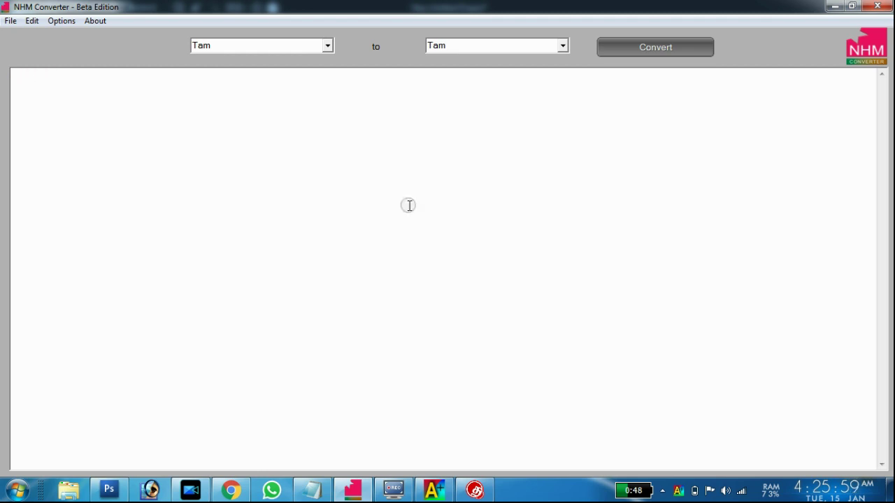
Start the word சிங்காரம் in NHM Converter with phonetic Tamil typing, erasing and re-entering the mistyped letters
{"action": "left_click", "coordinate": [662, 490]}
{"action": "left_click_drag", "start_coordinate": [662, 424], "coordinate": [683, 384]}
{"action": "left_click", "coordinate": [119, 190]}
{"action": "type", "text": "த"}
{"action": "type", "text": "வர்"}
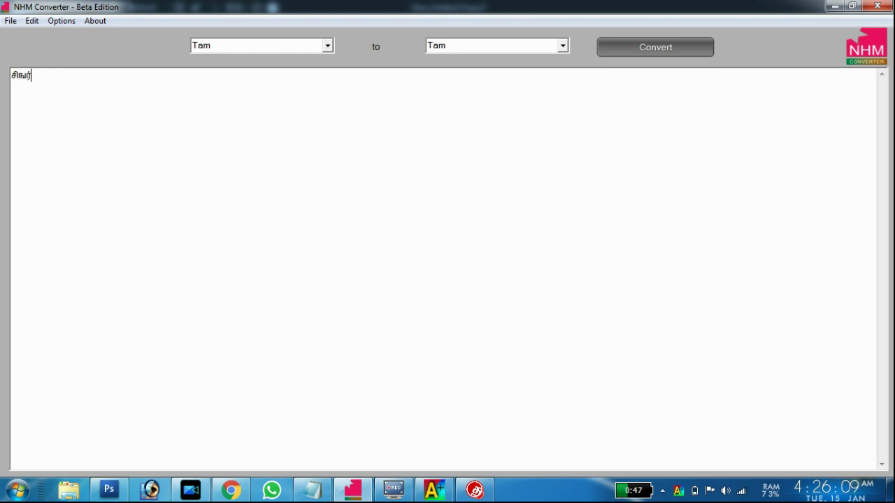
{"action": "key", "text": "BackSpace"}
{"action": "key", "text": "BackSpace"}
{"action": "key", "text": "BackSpace"}
{"action": "key", "text": "BackSpace"}
{"action": "type", "text": "சிஙா"}
{"action": "key", "text": "BackSpace"}
{"action": "key", "text": "BackSpace"}
{"action": "key", "text": "BackSpace"}
{"action": "type", "text": "ிங்"}
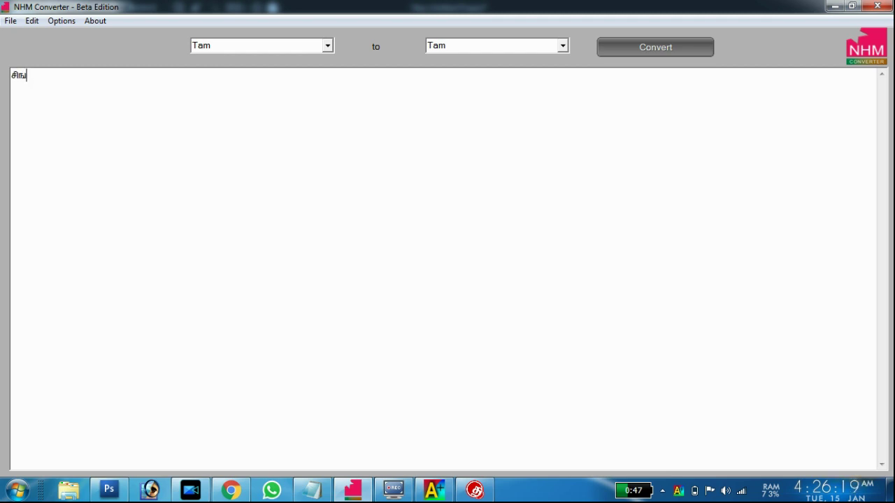
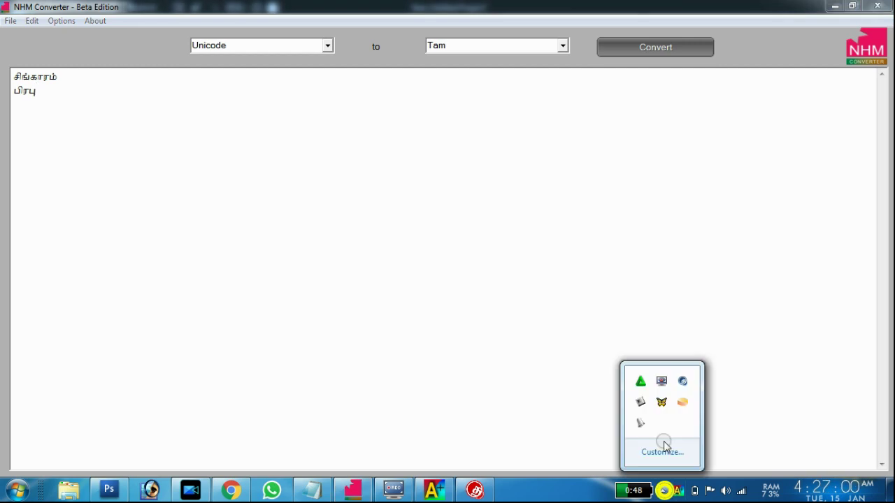
Open the eKalappai settings and review the keyboard and modifier key choices, keeping the modifier key at NONE
{"action": "right_click", "coordinate": [679, 385]}
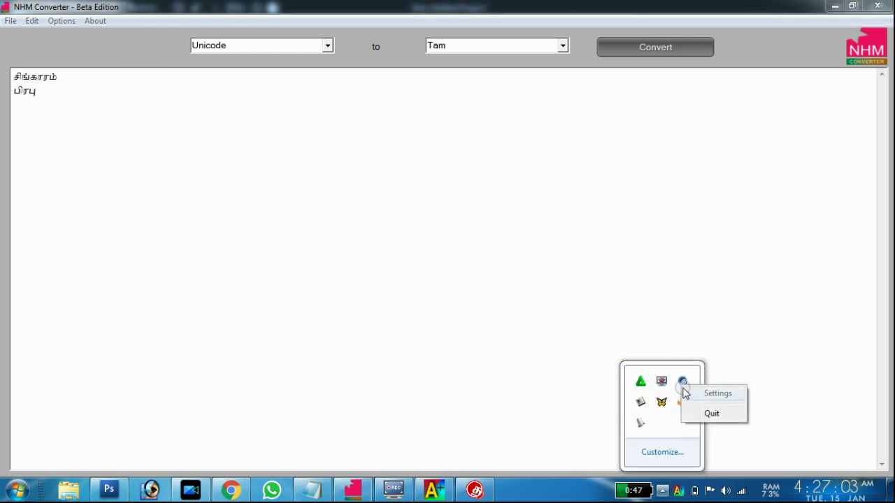
{"action": "left_click", "coordinate": [681, 386]}
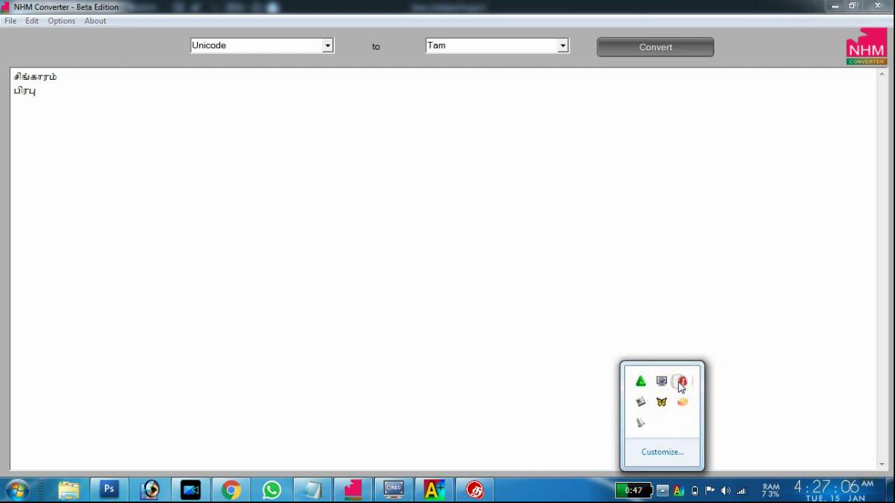
{"action": "right_click", "coordinate": [682, 384]}
{"action": "left_click", "coordinate": [689, 383]}
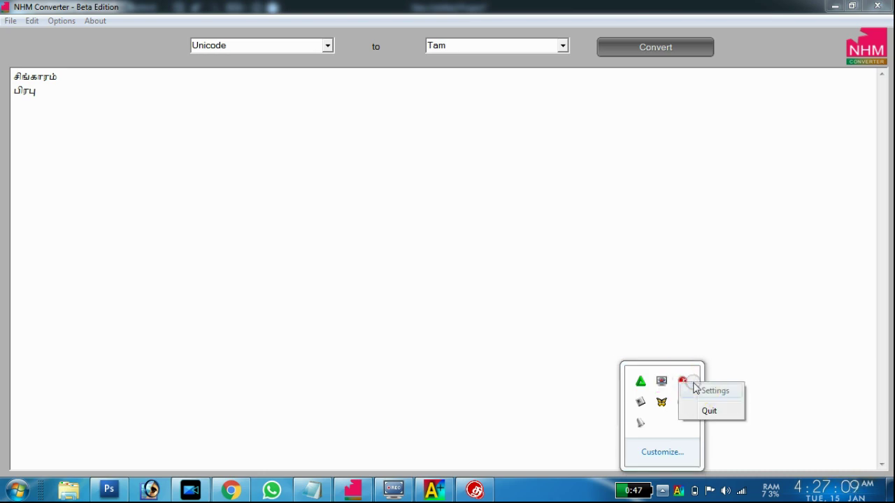
{"action": "left_click", "coordinate": [410, 207]}
{"action": "left_click", "coordinate": [409, 206]}
{"action": "left_click", "coordinate": [436, 247]}
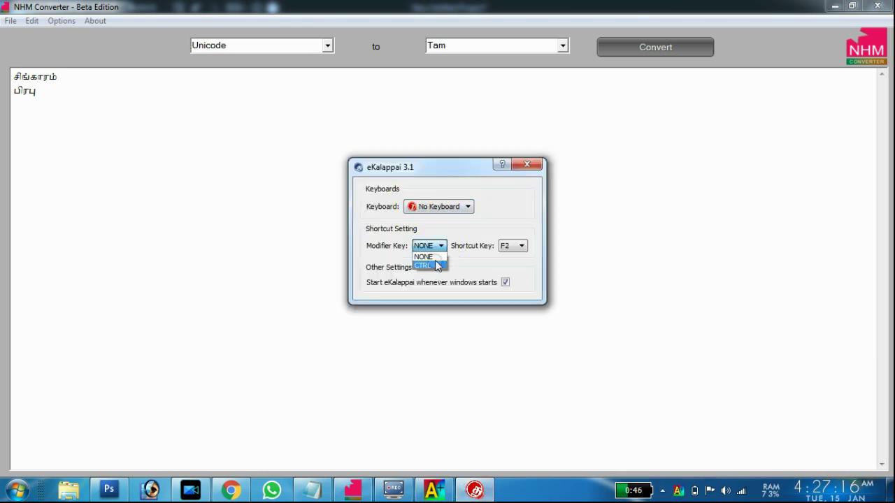
{"action": "left_click", "coordinate": [436, 258]}
Try the Tamil99 keyboard in eKalappai and replace it with the Phonetic keyboard
{"action": "left_click", "coordinate": [425, 206]}
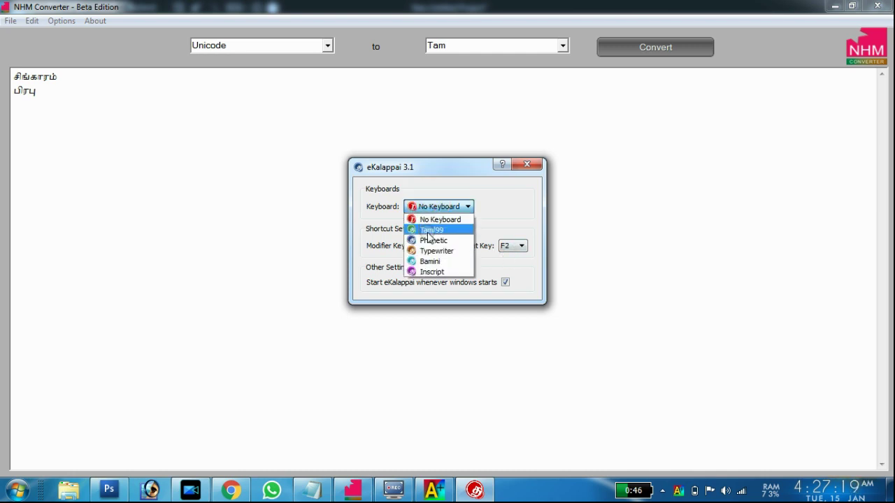
{"action": "left_click", "coordinate": [429, 230]}
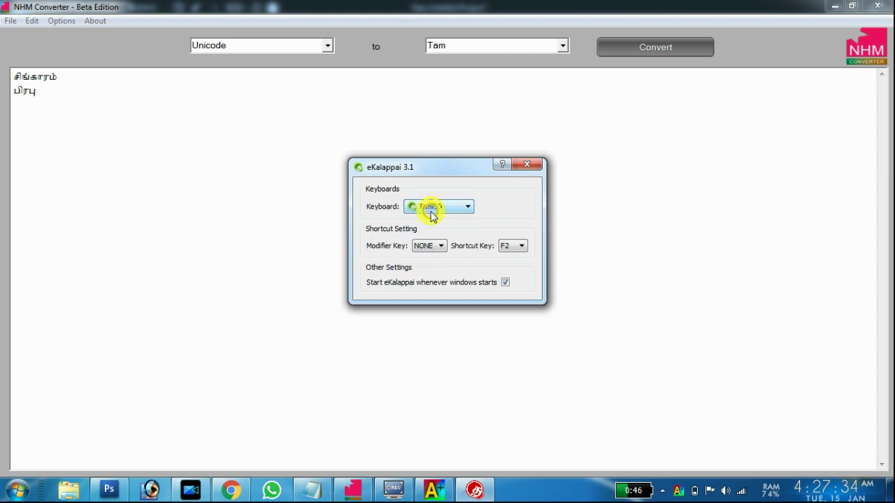
{"action": "left_click", "coordinate": [430, 207]}
{"action": "left_click", "coordinate": [429, 241]}
Return to the Tamil text in NHM Converter and look through the available target encodings
{"action": "left_click_drag", "start_coordinate": [38, 92], "coordinate": [0, 68]}
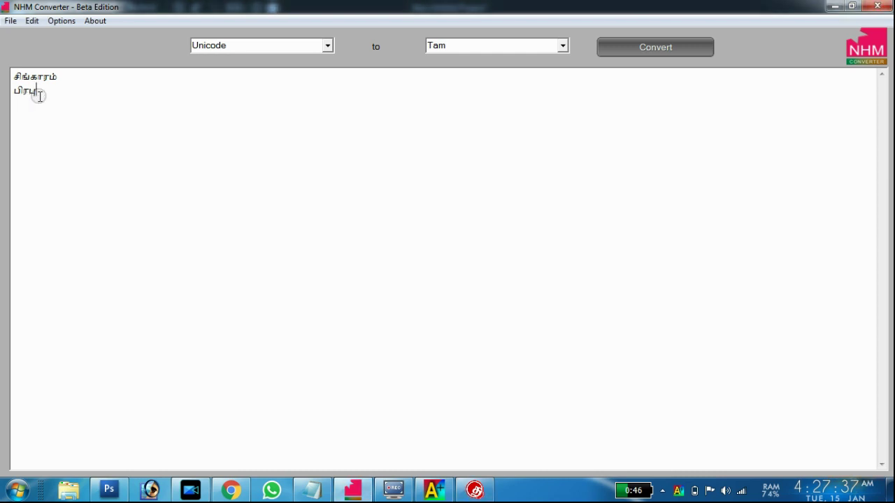
{"action": "left_click", "coordinate": [67, 97]}
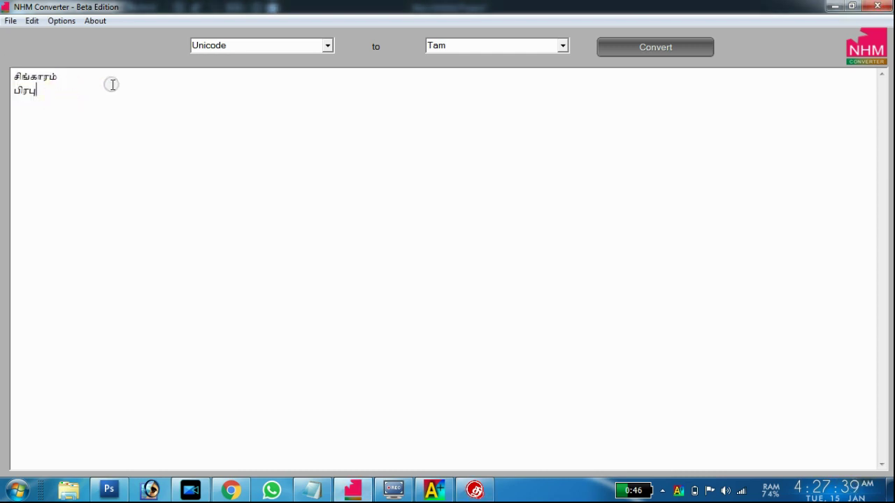
{"action": "left_click", "coordinate": [562, 46]}
{"action": "left_click_drag", "start_coordinate": [565, 99], "coordinate": [575, 122]}
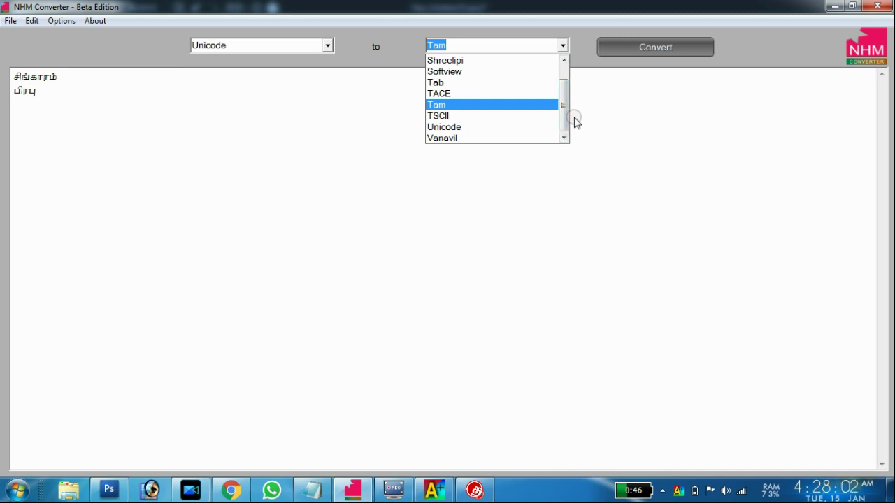
{"action": "left_click_drag", "start_coordinate": [564, 96], "coordinate": [563, 82]}
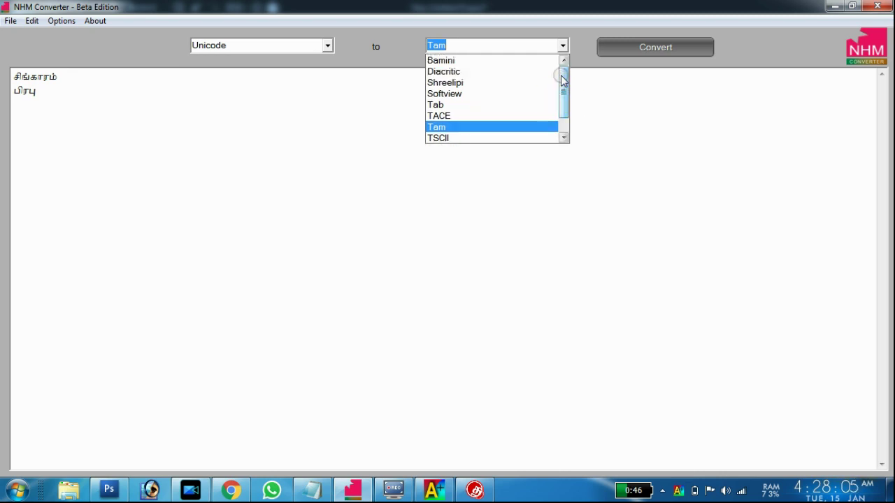
Switch to Photoshop and open the lower தமிழ் text for editing
{"action": "left_click", "coordinate": [108, 490]}
{"action": "left_click", "coordinate": [110, 296]}
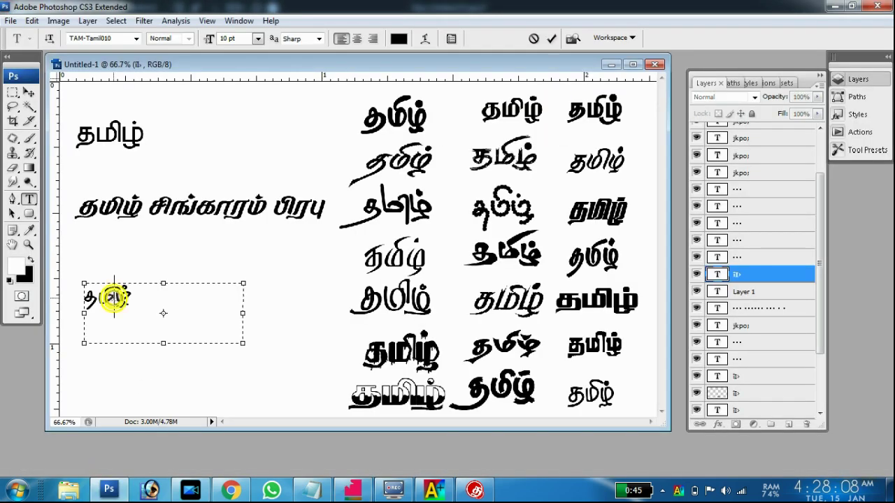
Show the Windows desktop and refresh it several times
{"action": "left_click", "coordinate": [890, 489]}
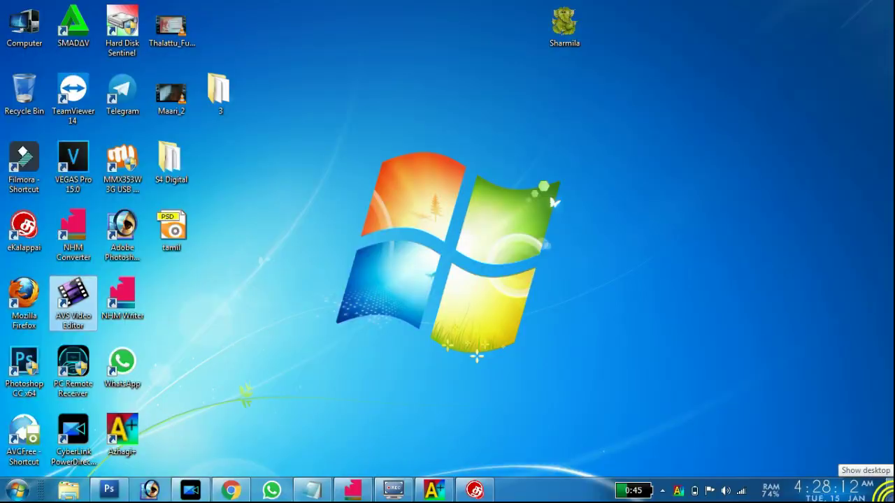
{"action": "right_click", "coordinate": [755, 375]}
{"action": "right_click", "coordinate": [544, 158]}
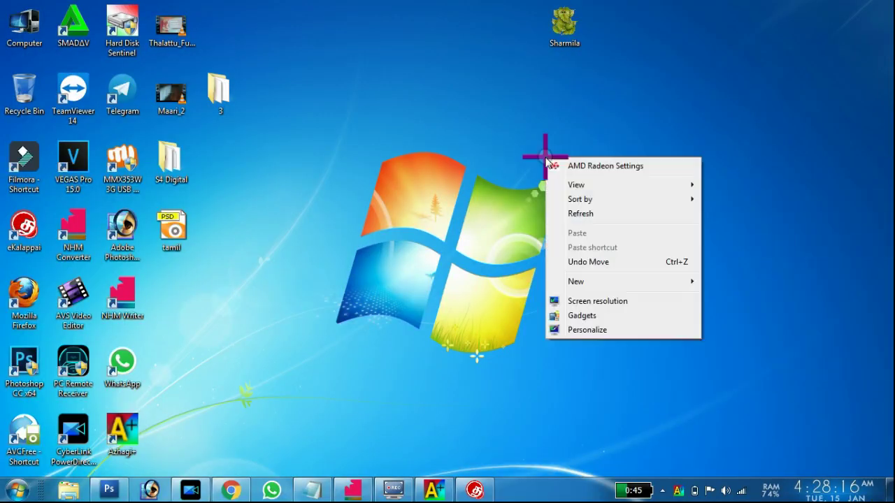
{"action": "left_click", "coordinate": [570, 214]}
{"action": "right_click", "coordinate": [570, 216]}
{"action": "left_click", "coordinate": [602, 275]}
{"action": "right_click", "coordinate": [606, 274]}
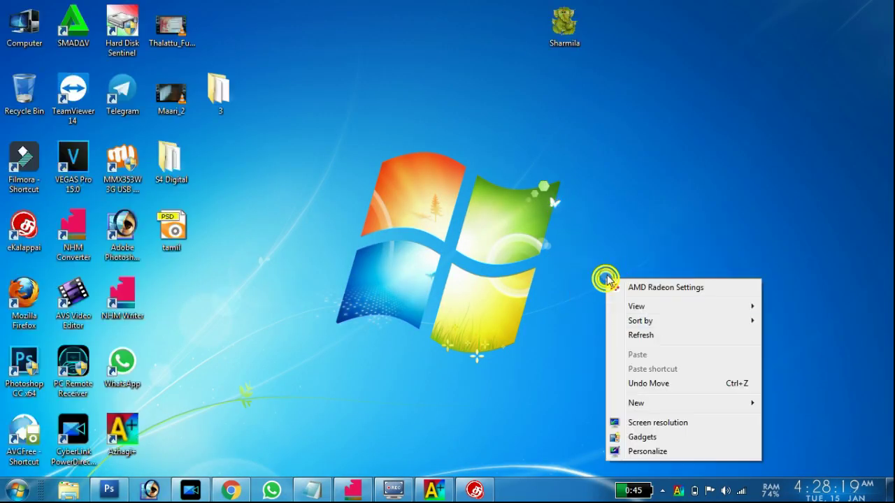
{"action": "left_click", "coordinate": [657, 335]}
{"action": "right_click", "coordinate": [608, 183]}
{"action": "left_click", "coordinate": [632, 234]}
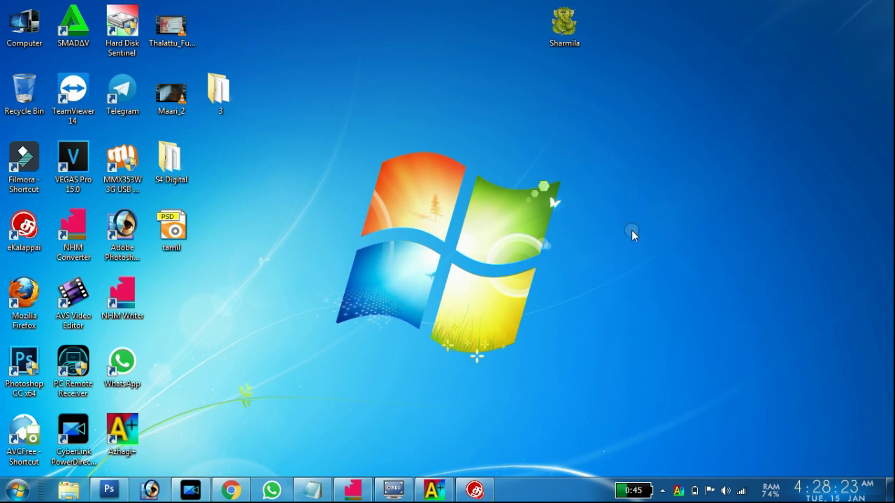